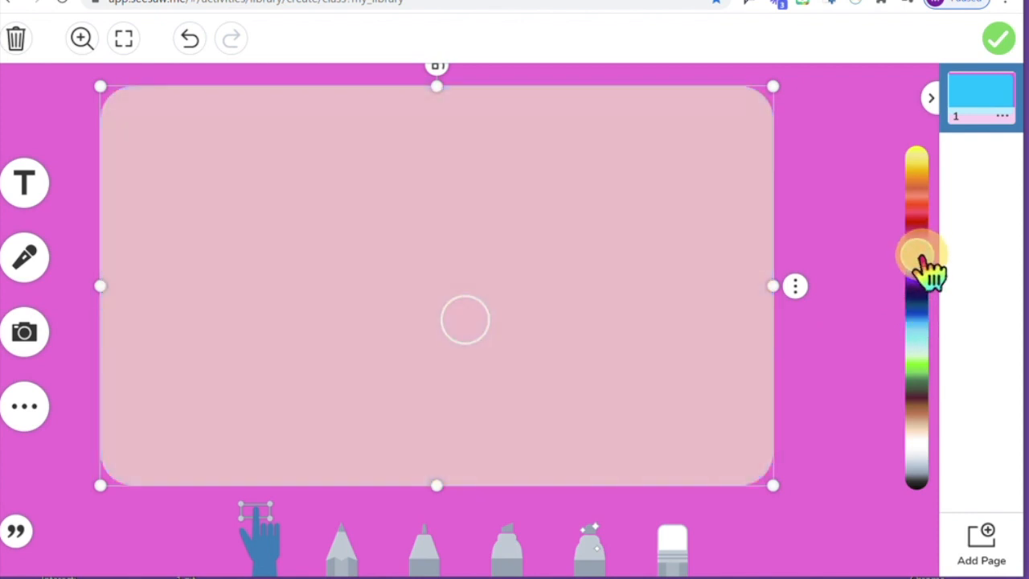
Give the large rounded rectangle a light lavender fill and enlarge it slightly from its lower-right corner.
drag(773, 486, 783, 498)
click(802, 423)
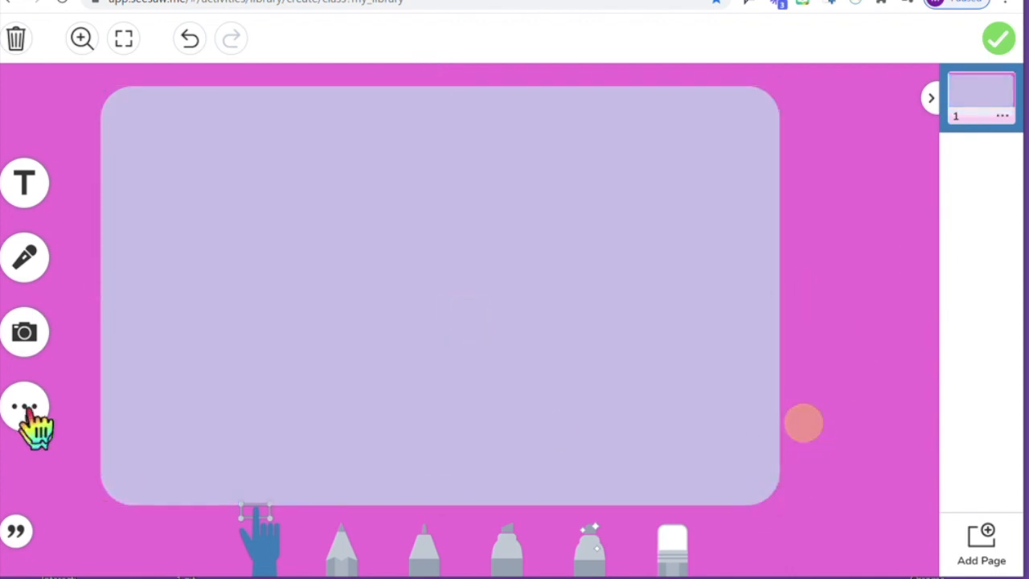
Insert a blue rounded square shape and place it in the upper part of the lavender panel.
click(24, 406)
click(40, 408)
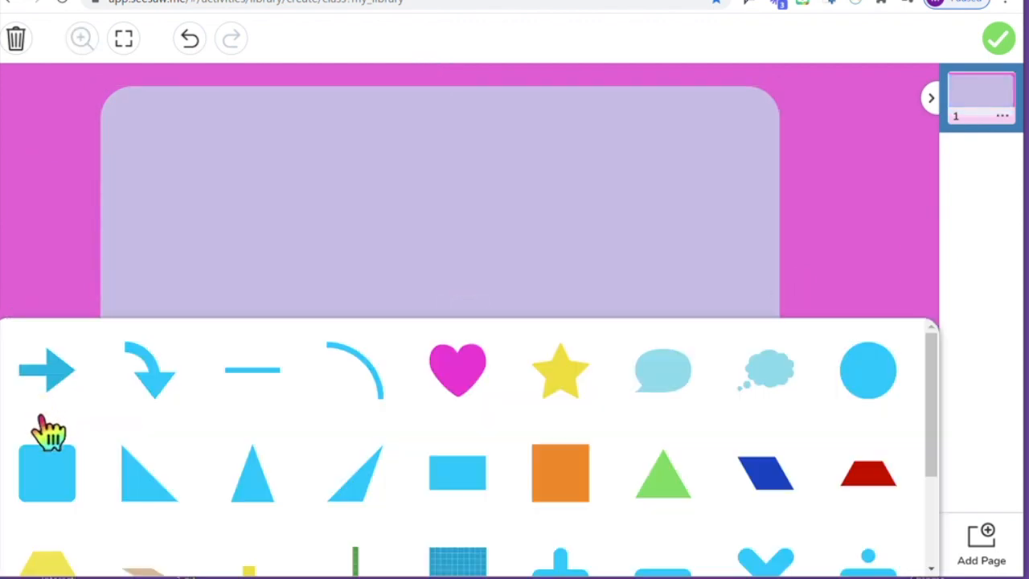
click(46, 482)
click(323, 251)
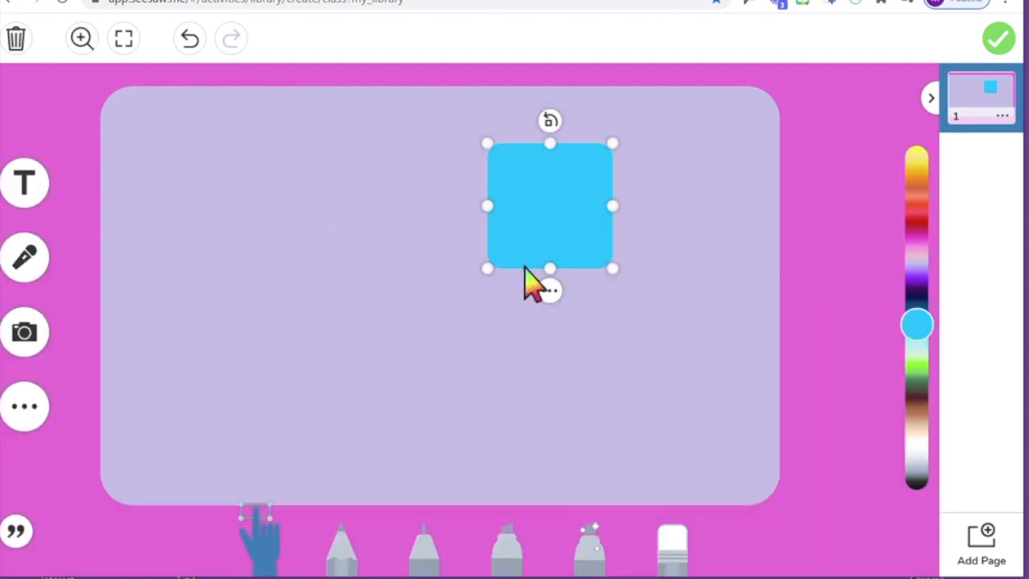
Shrink the blue square into a small horizontal rectangle and recolour it dark navy.
drag(551, 268, 554, 197)
drag(611, 169, 605, 170)
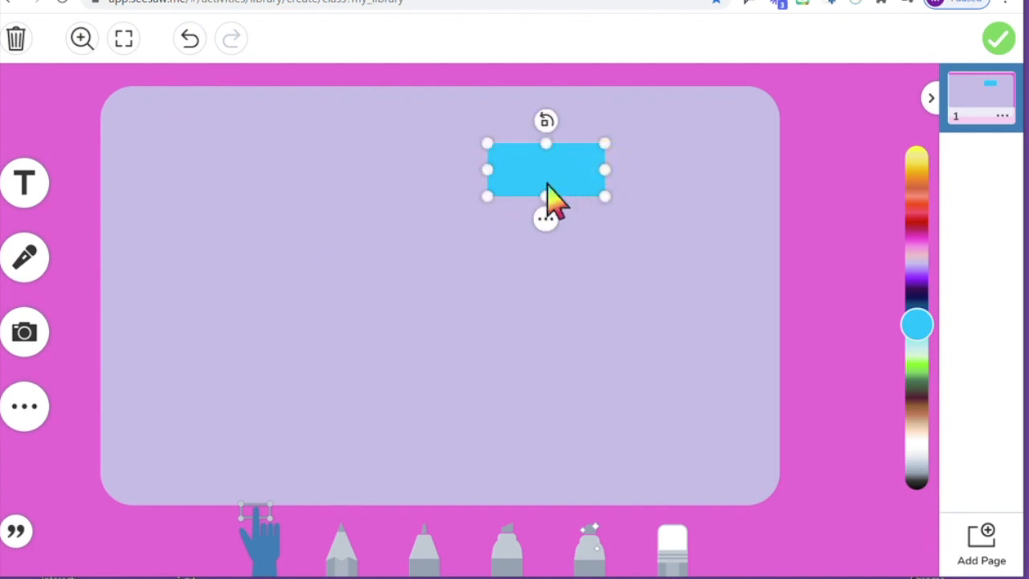
click(488, 170)
drag(926, 324, 923, 298)
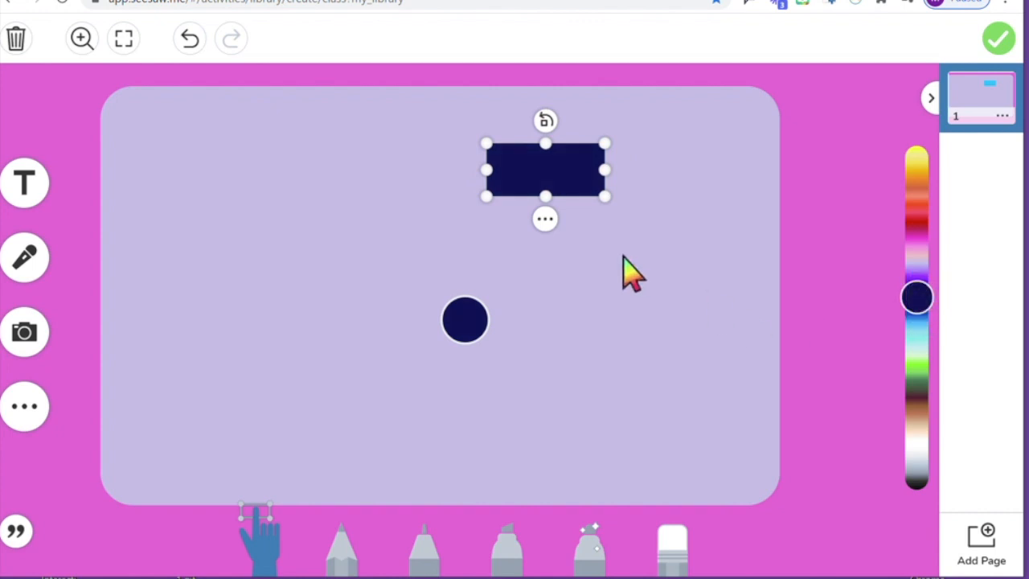
Rotate the navy rectangle to vertical and place it as a tab at the upper right edge of the lavender panel.
click(546, 120)
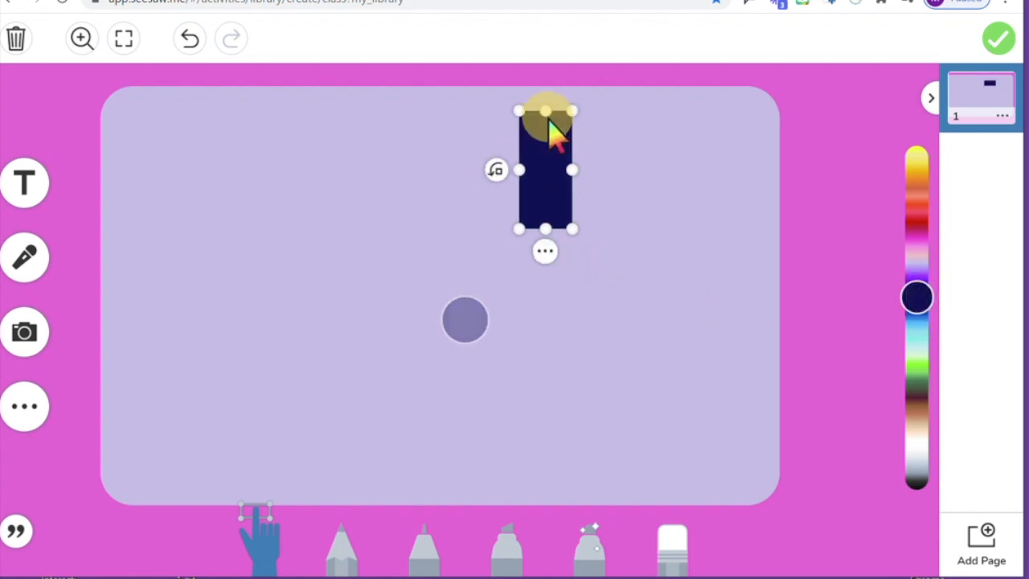
click(496, 170)
click(547, 219)
drag(552, 200, 804, 174)
Duplicate the navy tab twice and stack the copies below it along the panel's right edge.
click(802, 245)
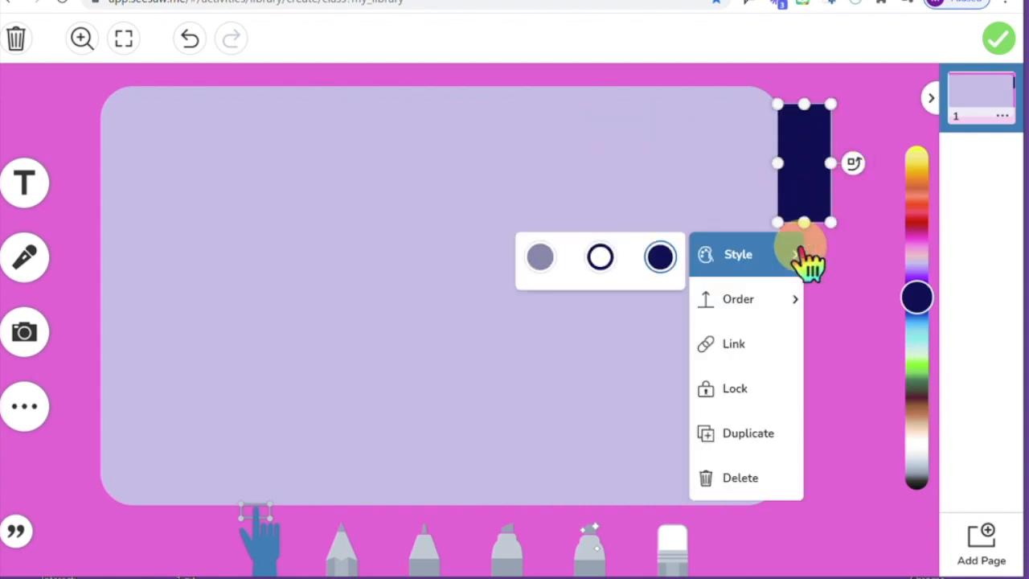
click(775, 439)
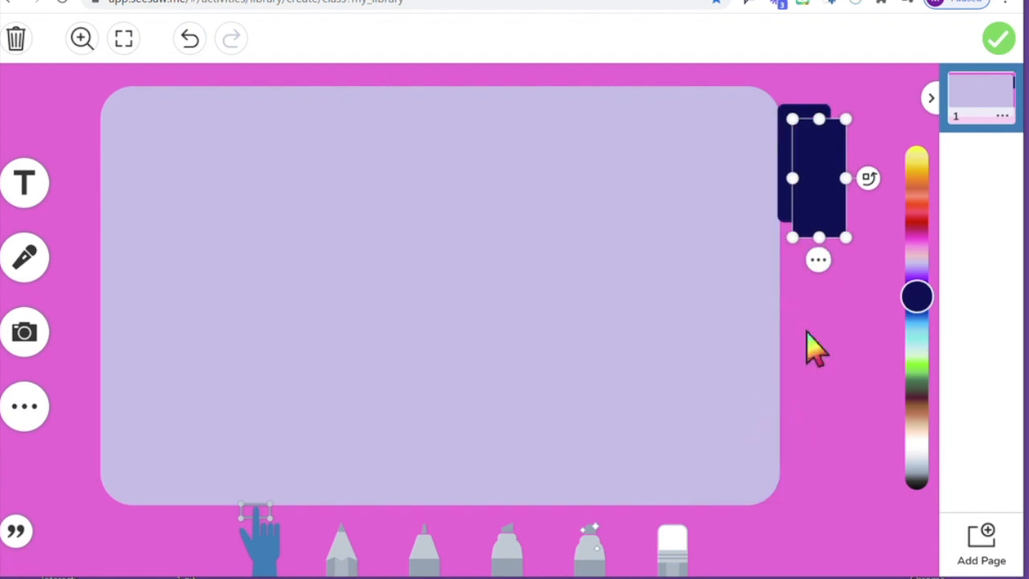
drag(829, 212, 814, 321)
click(805, 368)
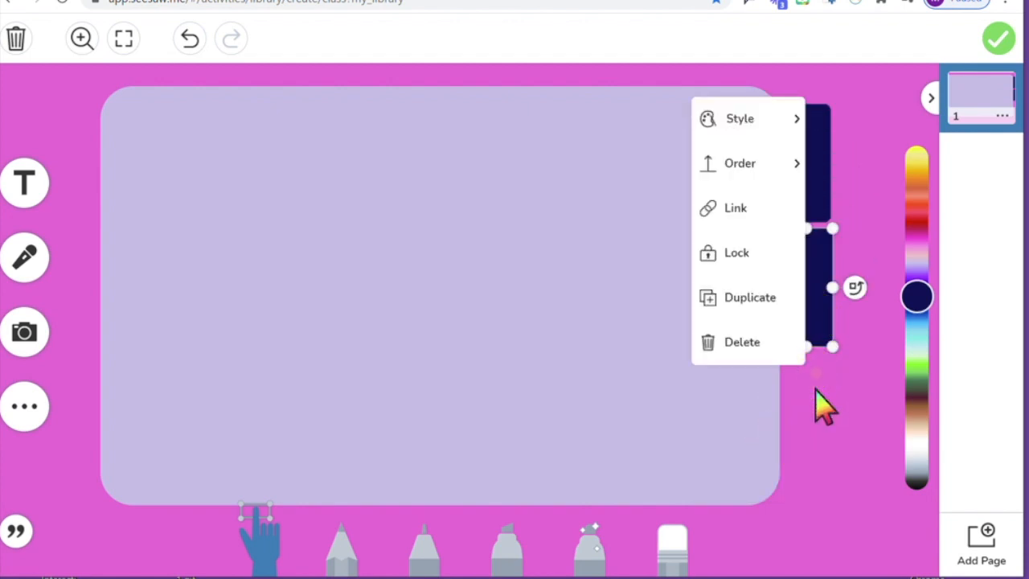
click(772, 301)
drag(827, 340, 808, 434)
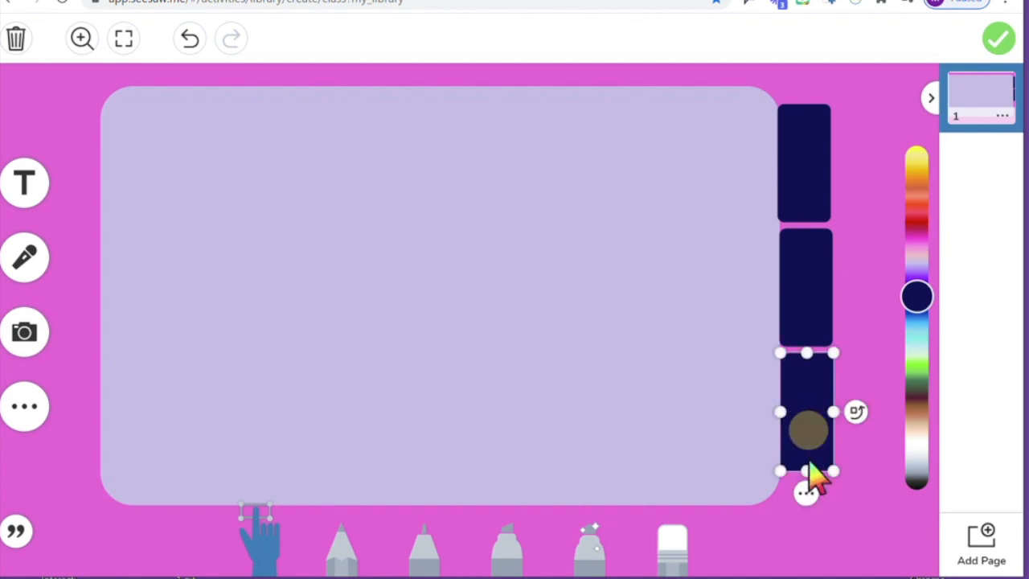
Lock all three navy tabs in place.
click(804, 491)
click(760, 393)
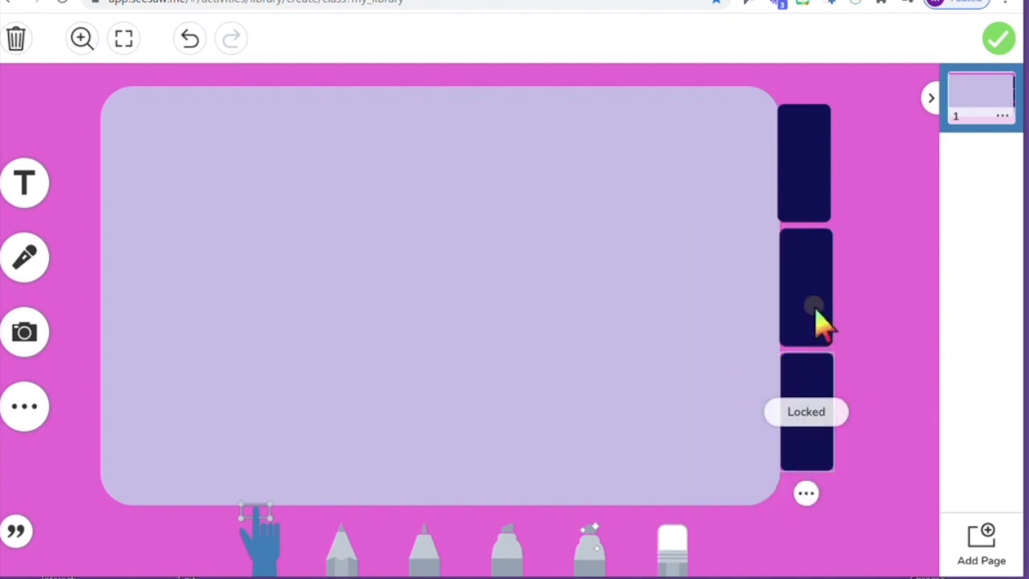
click(816, 322)
click(809, 370)
click(746, 256)
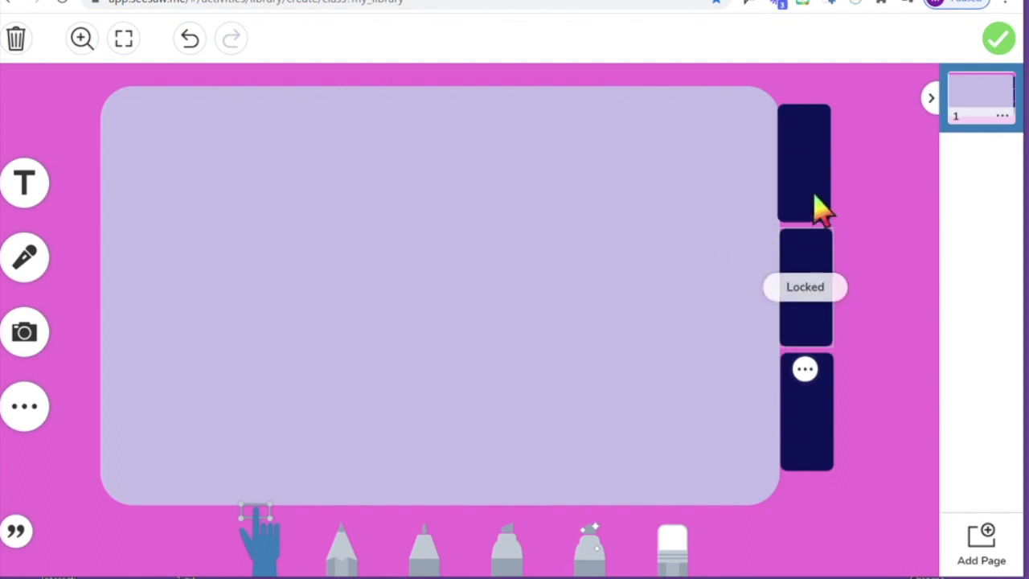
click(814, 205)
click(804, 234)
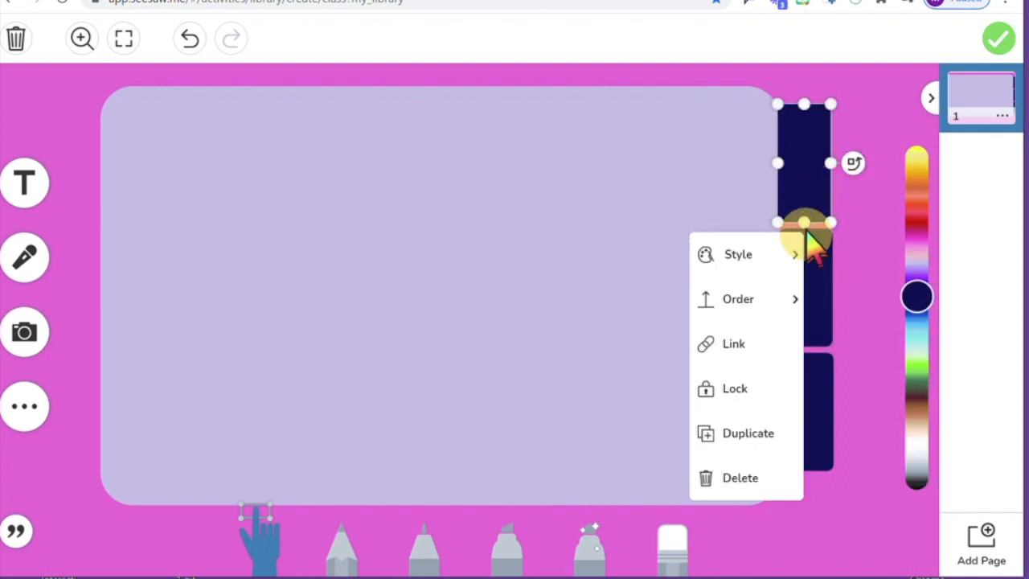
click(743, 388)
Lock the large lavender panel in place.
click(538, 390)
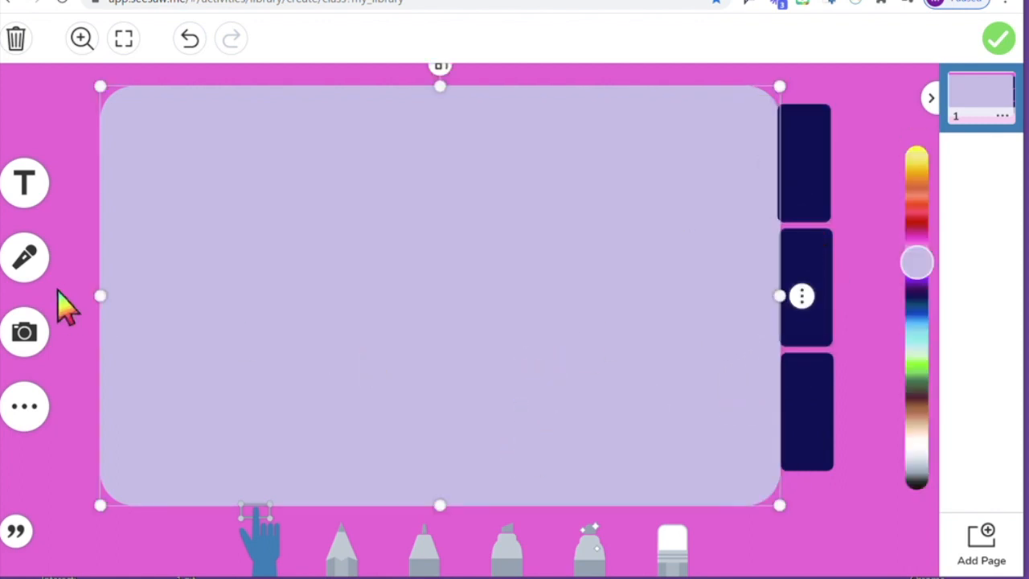
click(801, 296)
click(758, 186)
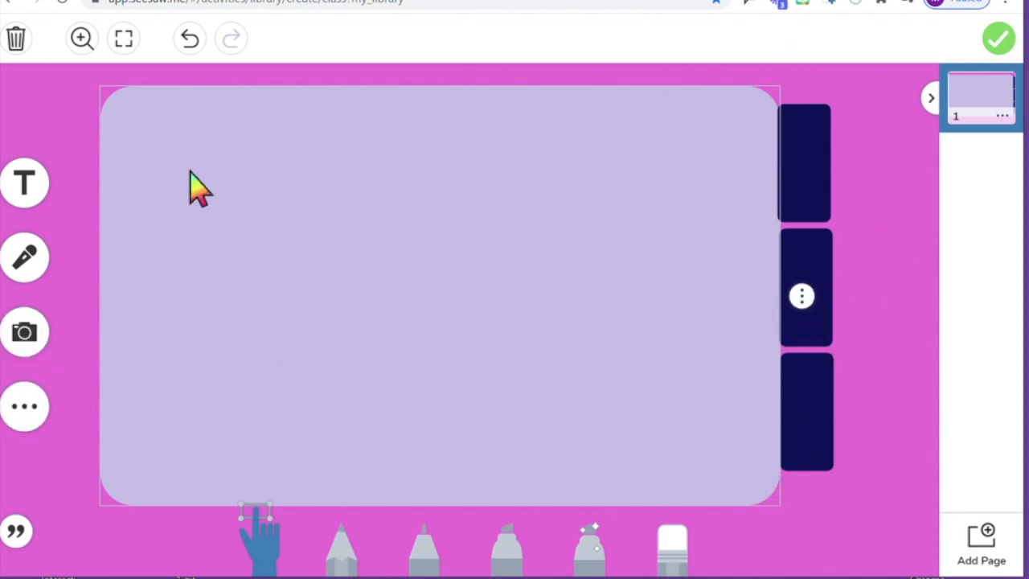
Add a text label reading "Activity 1" on the lavender panel.
click(23, 185)
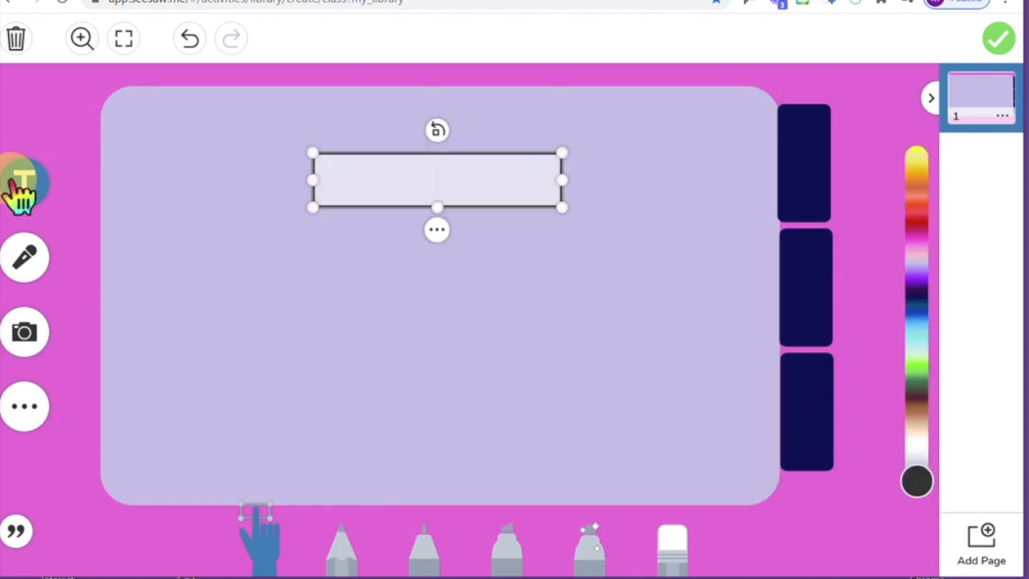
text(A)
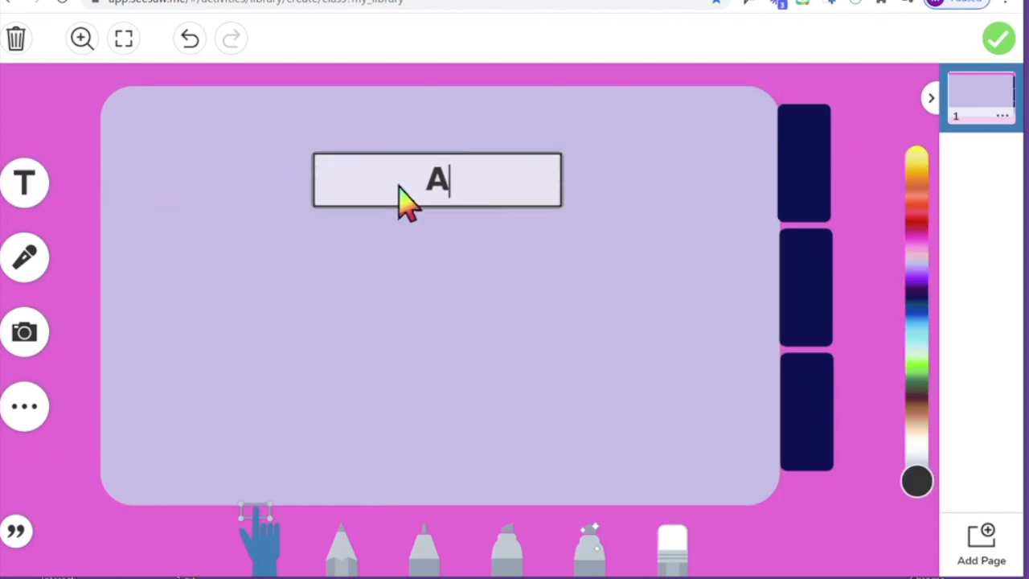
text(ctivity 1)
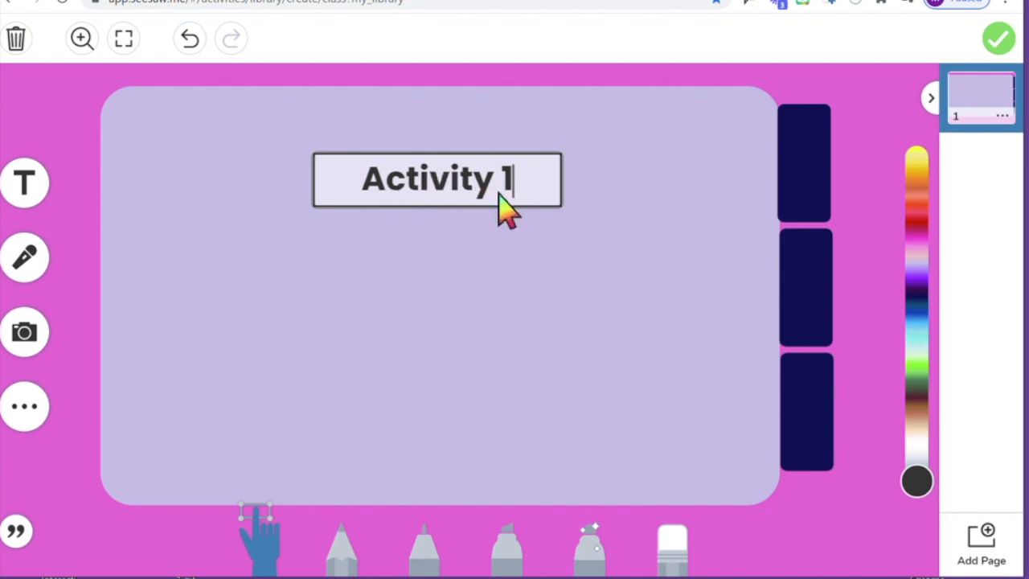
click(582, 219)
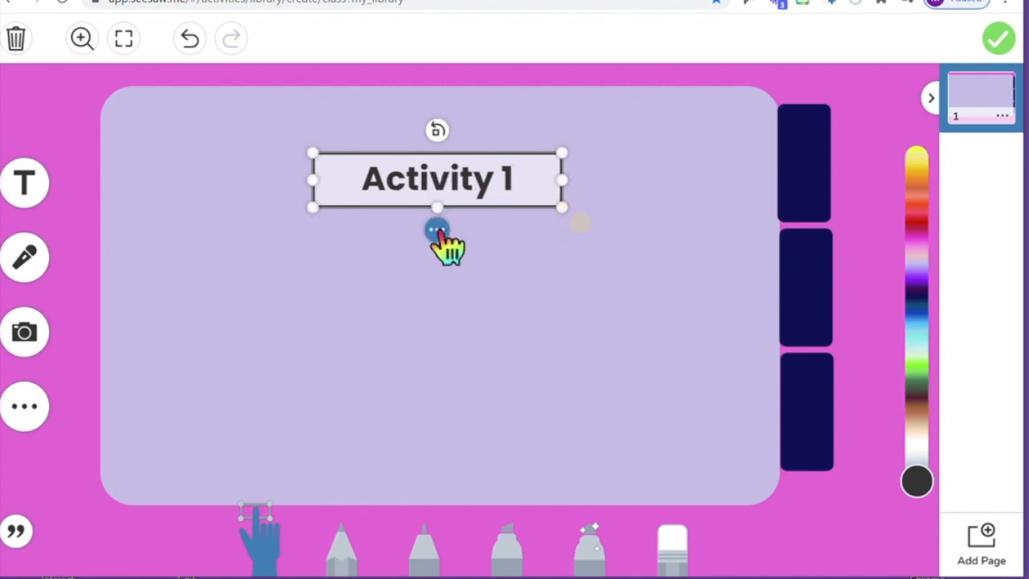
Style the "Activity 1" label without a background box and in the Feather font.
click(437, 231)
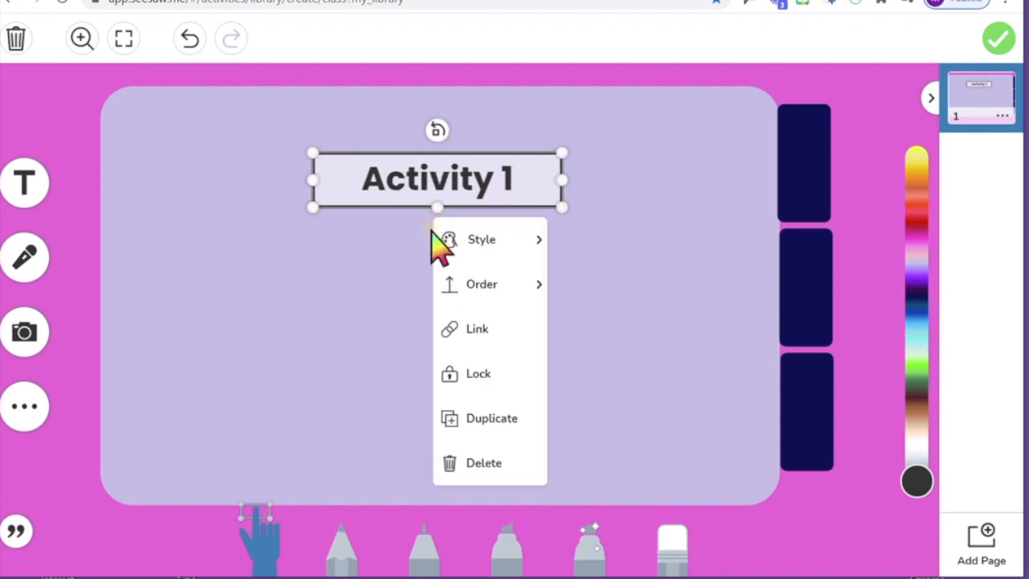
mouse_move(501, 241)
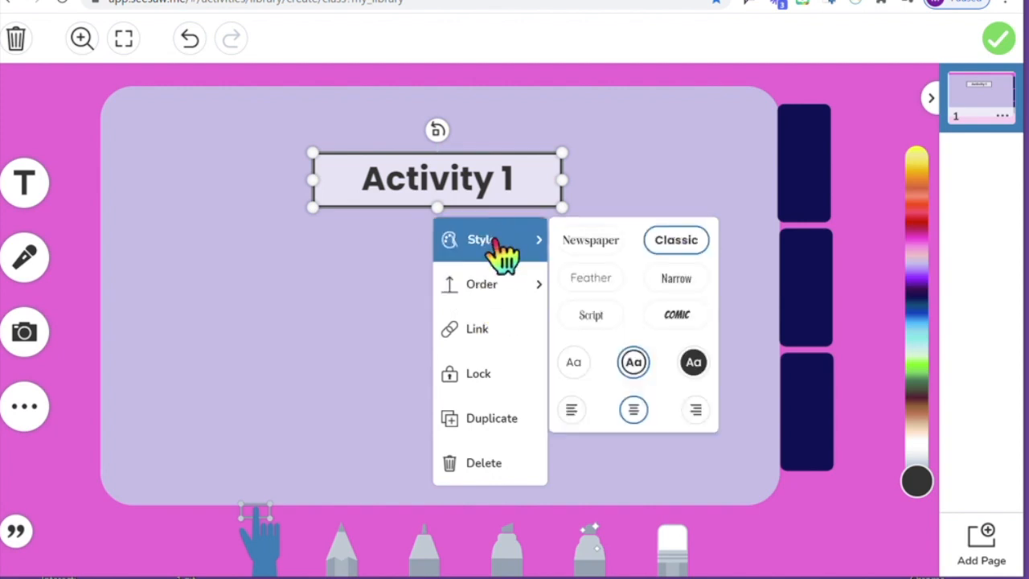
click(573, 361)
mouse_move(537, 284)
mouse_move(526, 241)
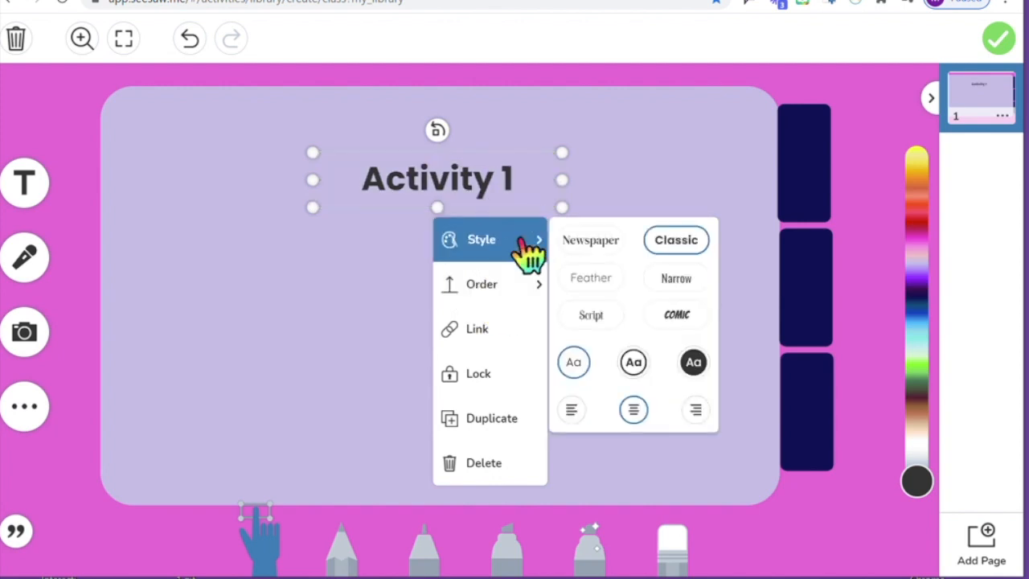
click(593, 281)
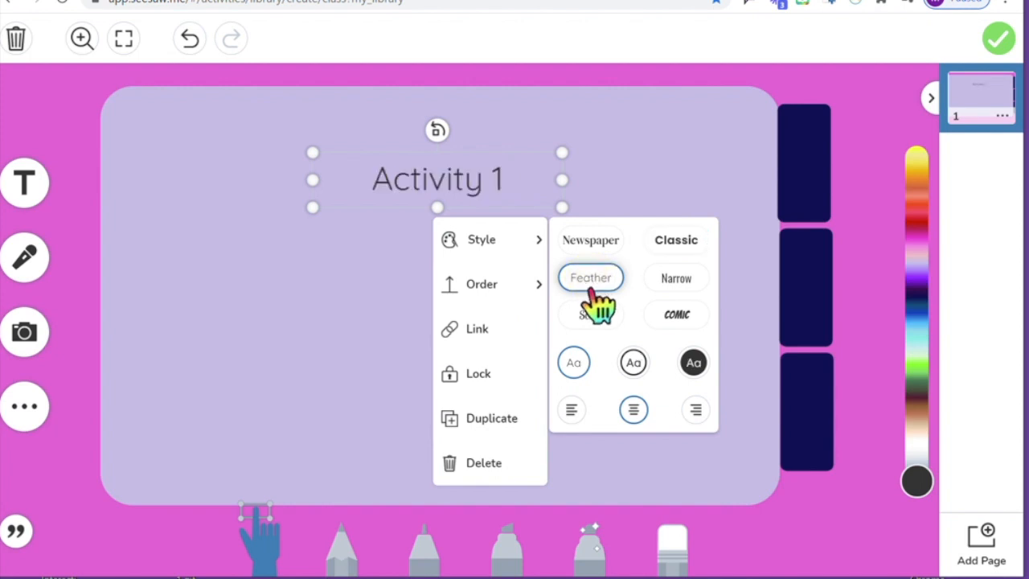
click(658, 215)
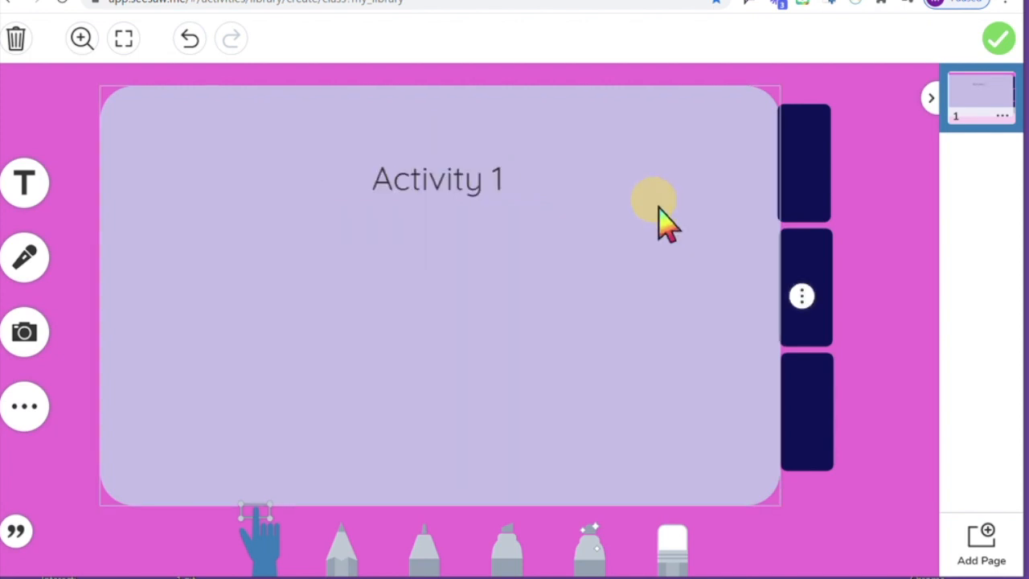
Recolour the "Activity 1" label white and scale it down to fit a tab.
click(502, 184)
click(918, 476)
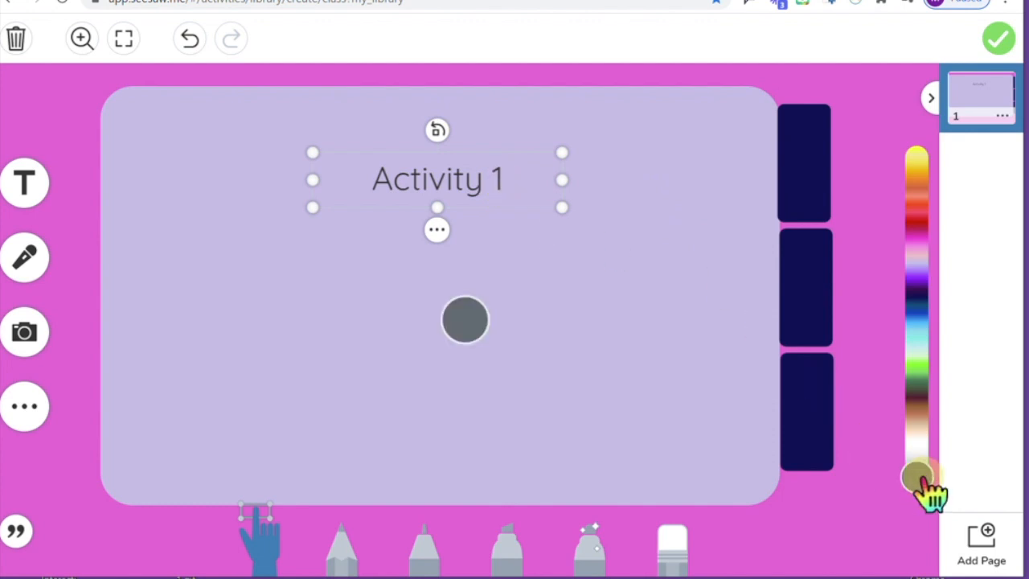
drag(924, 470, 920, 450)
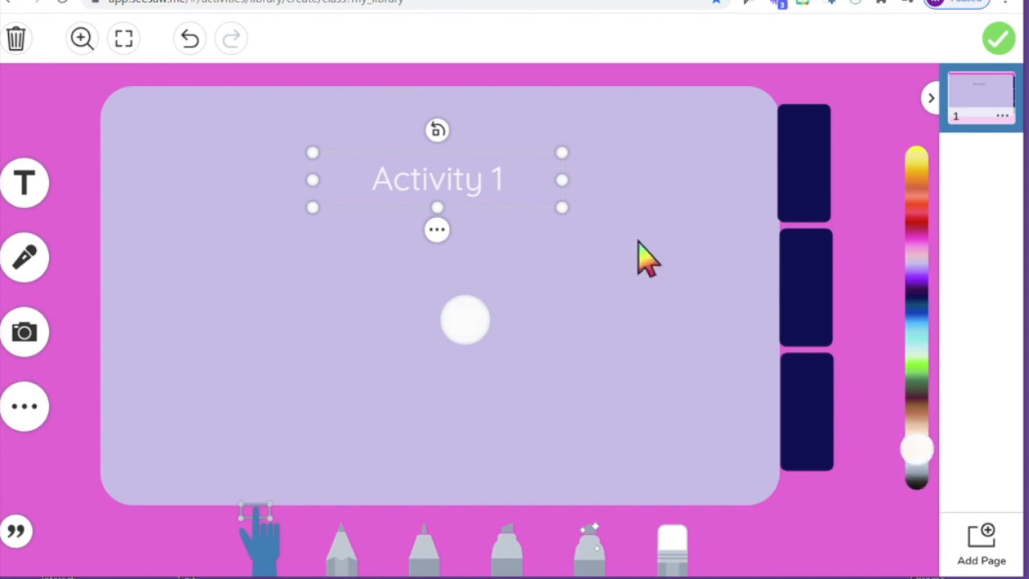
drag(560, 208, 489, 191)
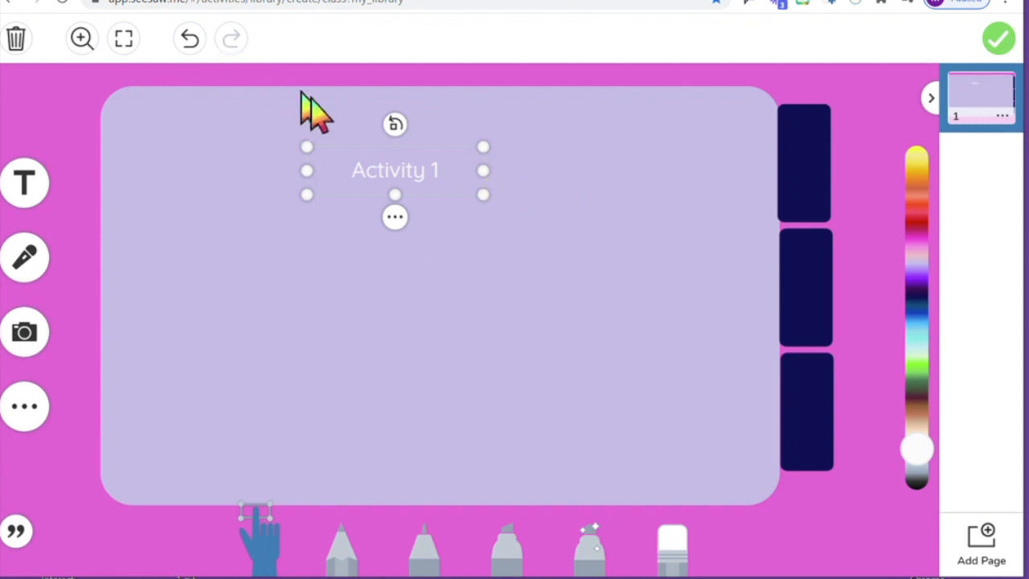
Rotate the "Activity 1" label so it reads downward and move it onto the top navy tab.
drag(410, 127, 812, 165)
click(395, 217)
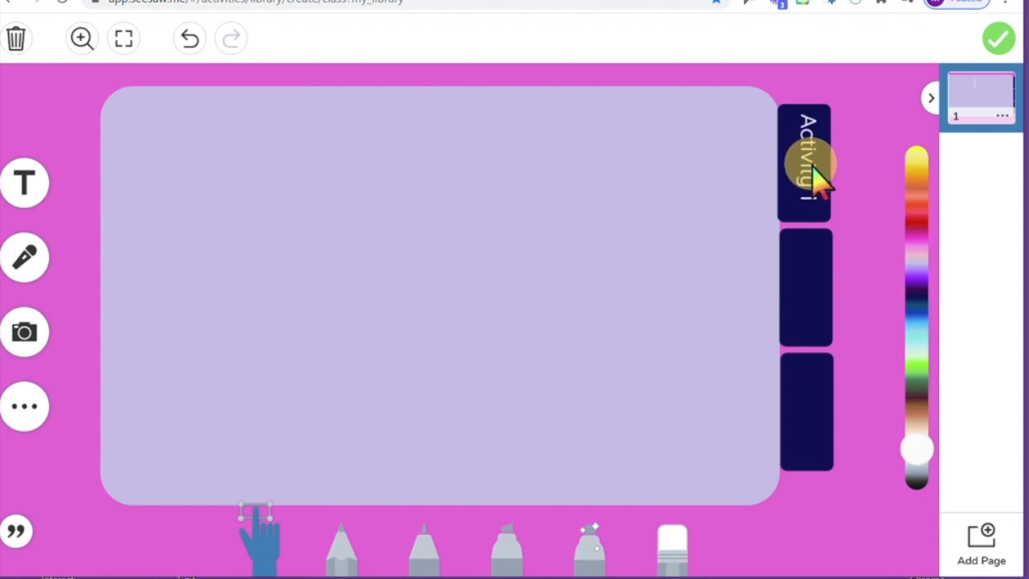
drag(814, 178, 813, 179)
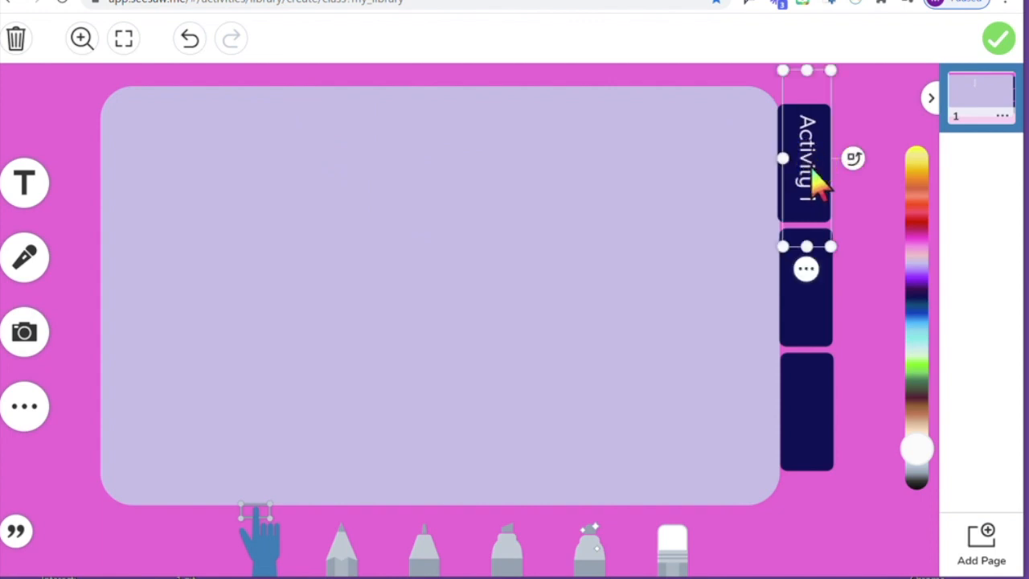
Shorten the "Activity 1" text box to the tab's height, centre it on the top tab and scale it down slightly.
drag(807, 244, 806, 221)
drag(806, 71, 804, 101)
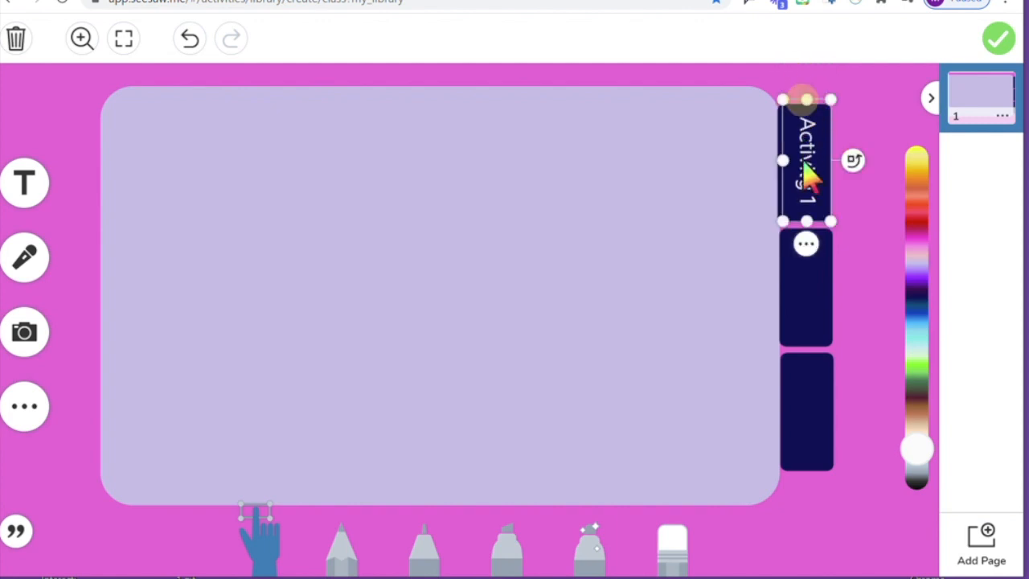
click(808, 184)
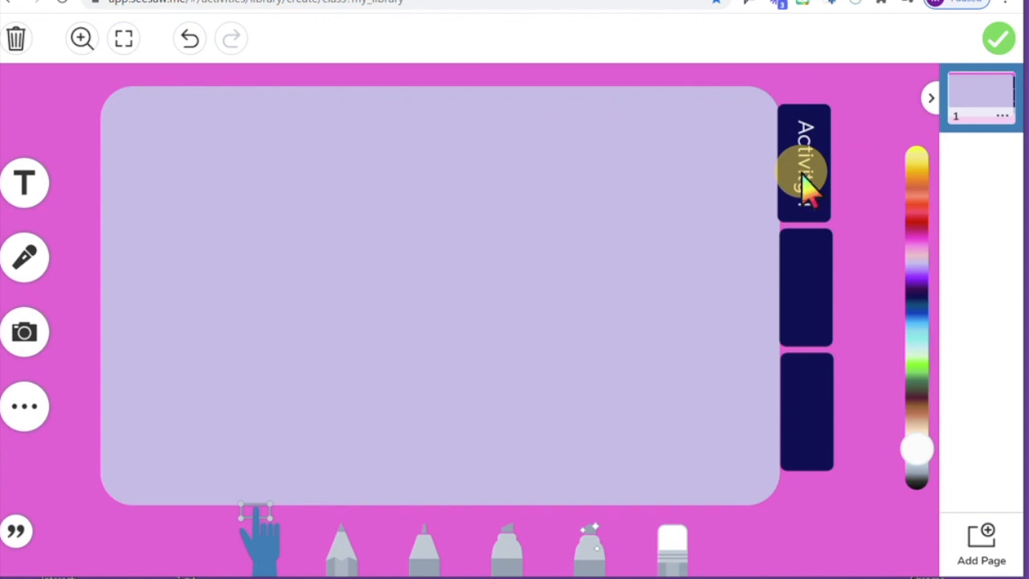
click(804, 223)
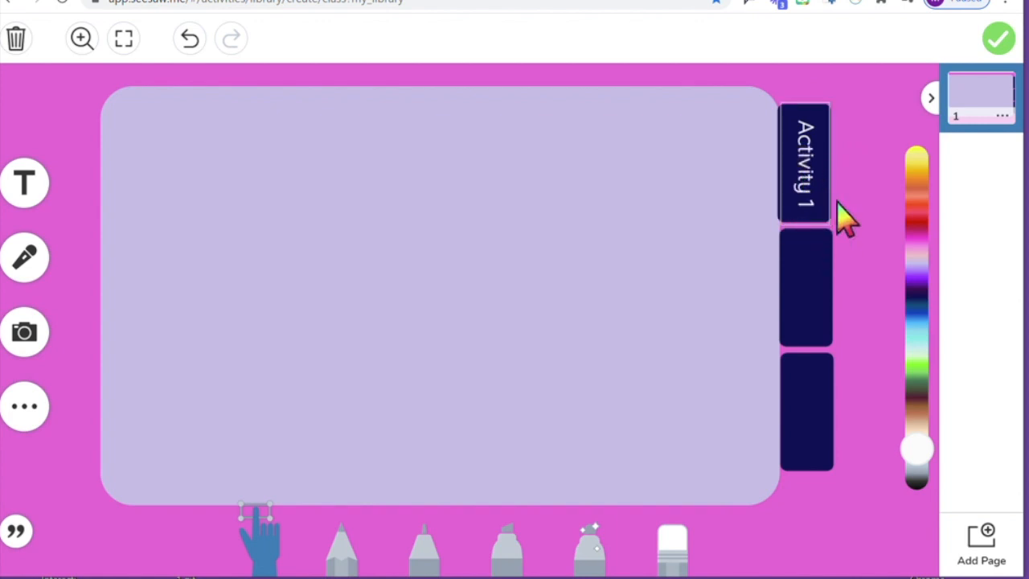
drag(824, 221, 824, 219)
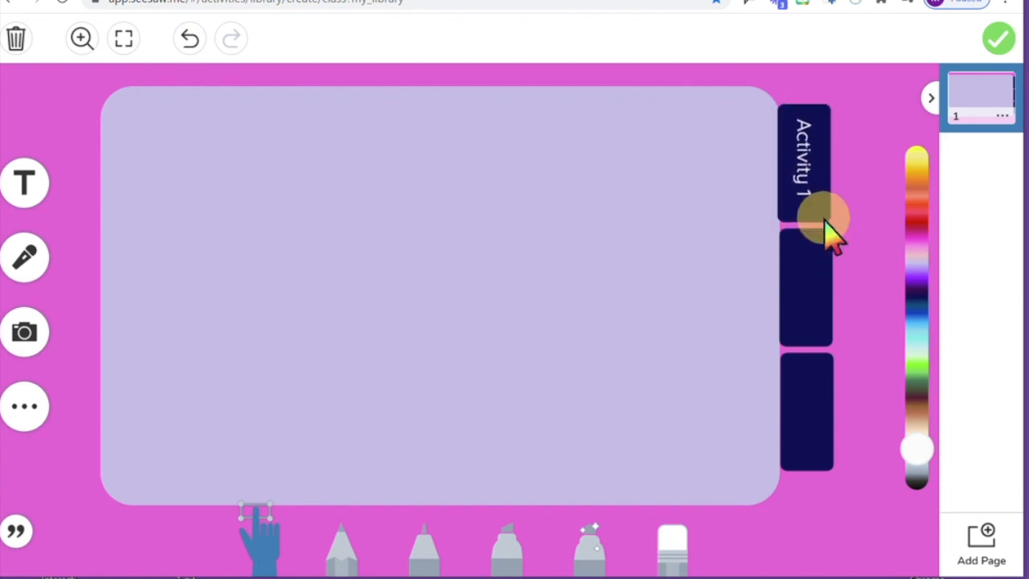
Duplicate the "Activity 1" label twice and place the copies on the middle and bottom navy tabs.
click(803, 236)
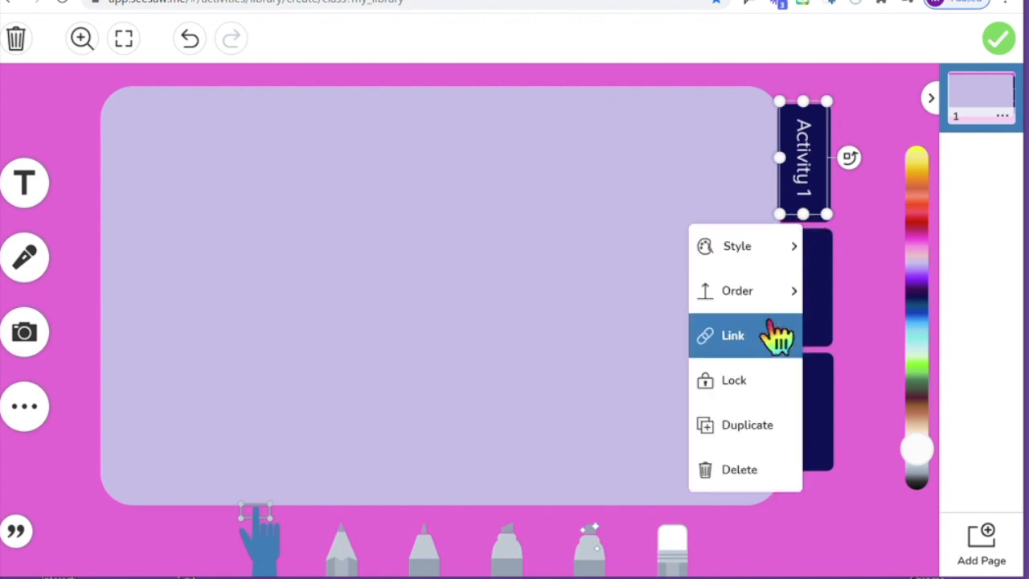
click(776, 425)
drag(818, 212, 804, 320)
click(800, 356)
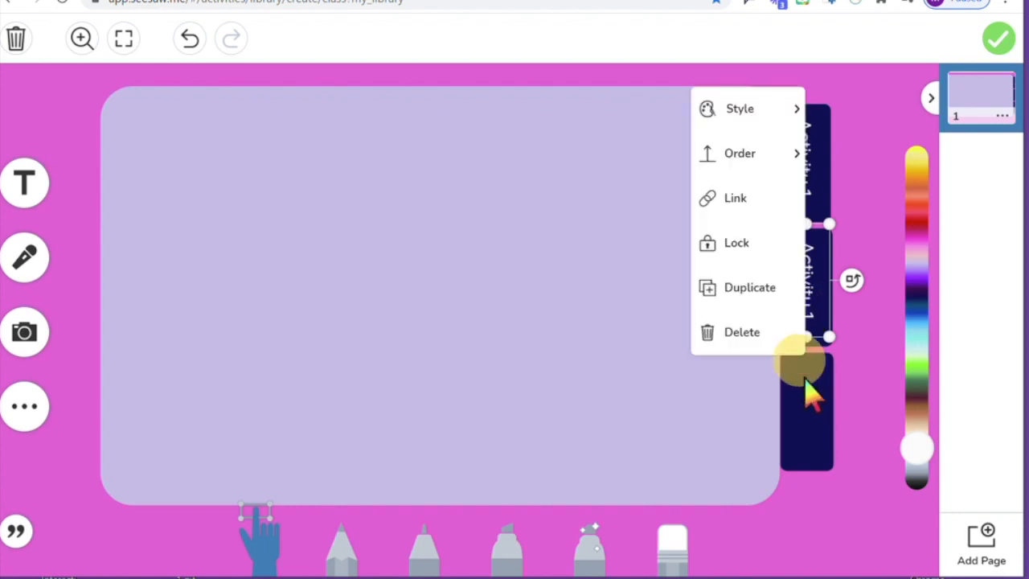
click(752, 287)
drag(820, 340, 809, 455)
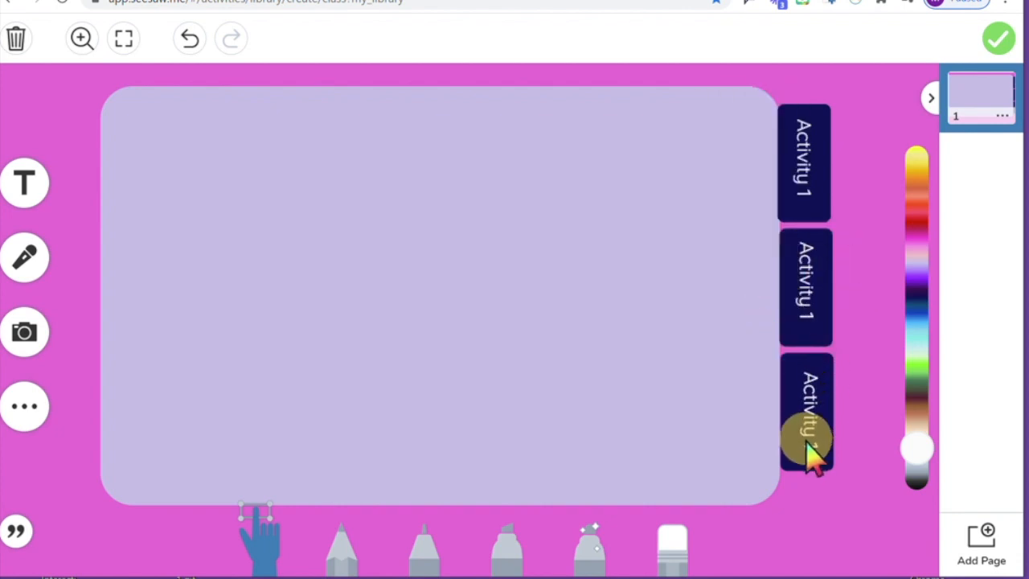
Change the middle tab's label to "Activity 2" and the bottom tab's label to "Activity 3".
click(811, 328)
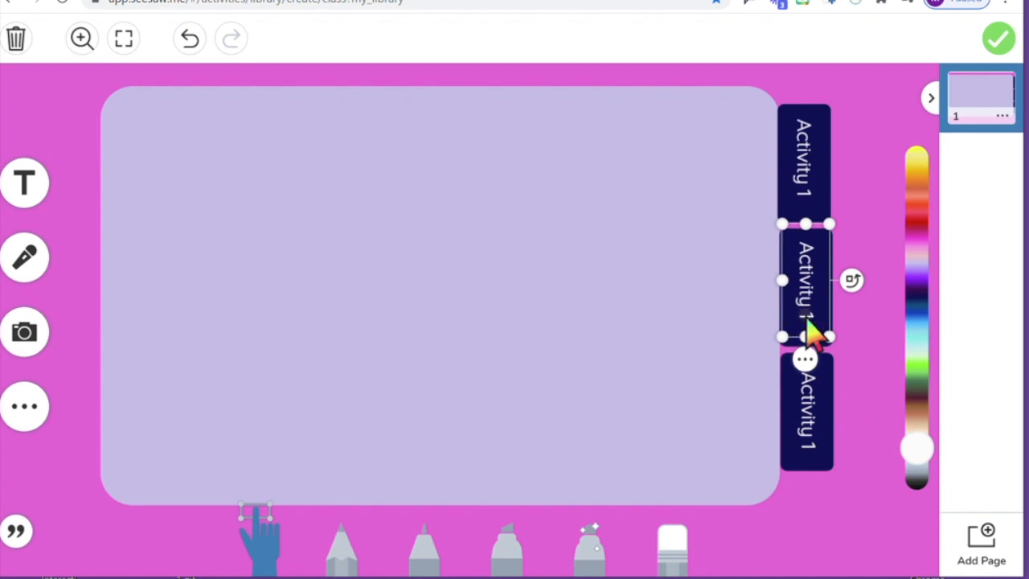
click(811, 330)
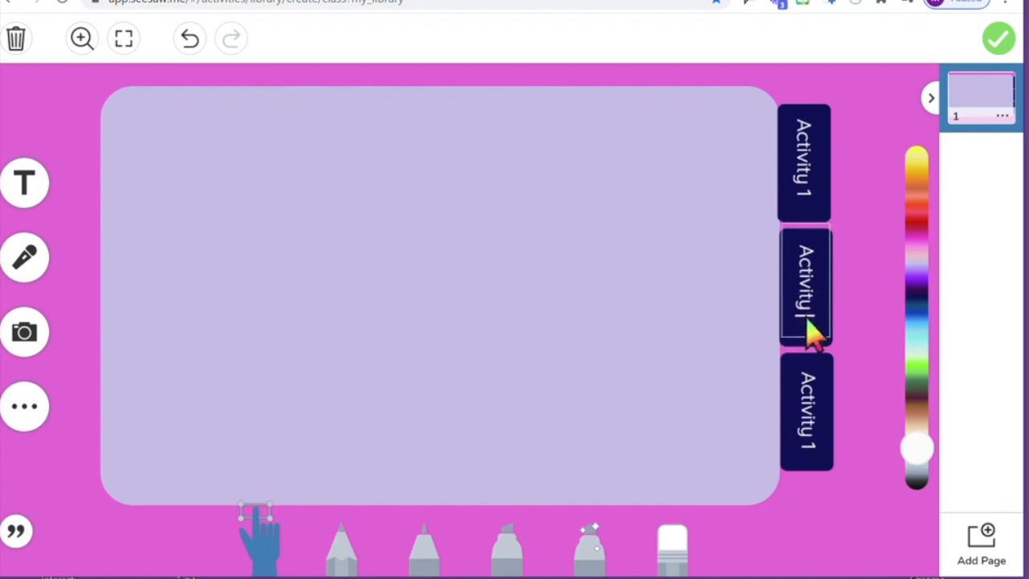
text(2)
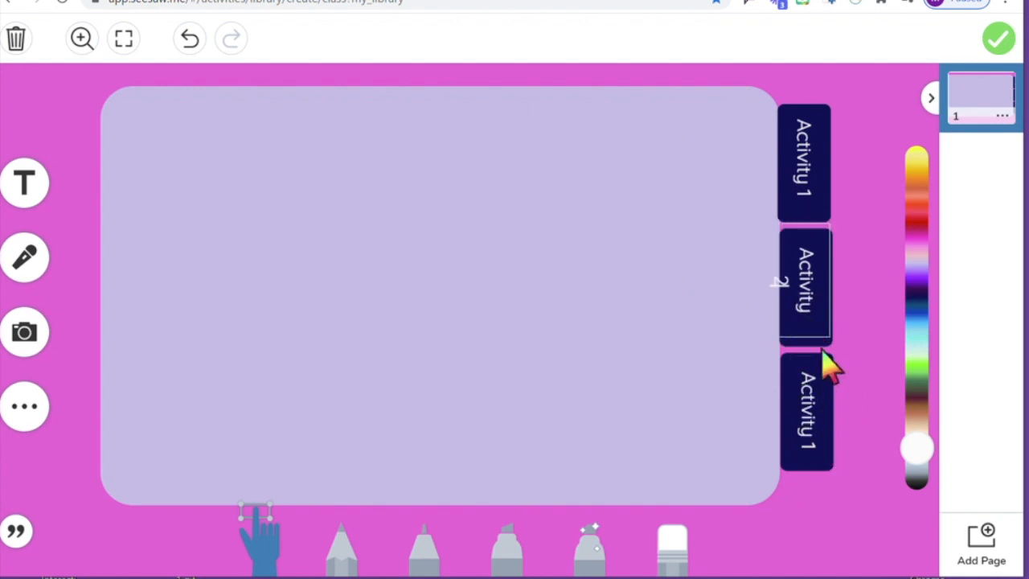
click(814, 423)
click(811, 438)
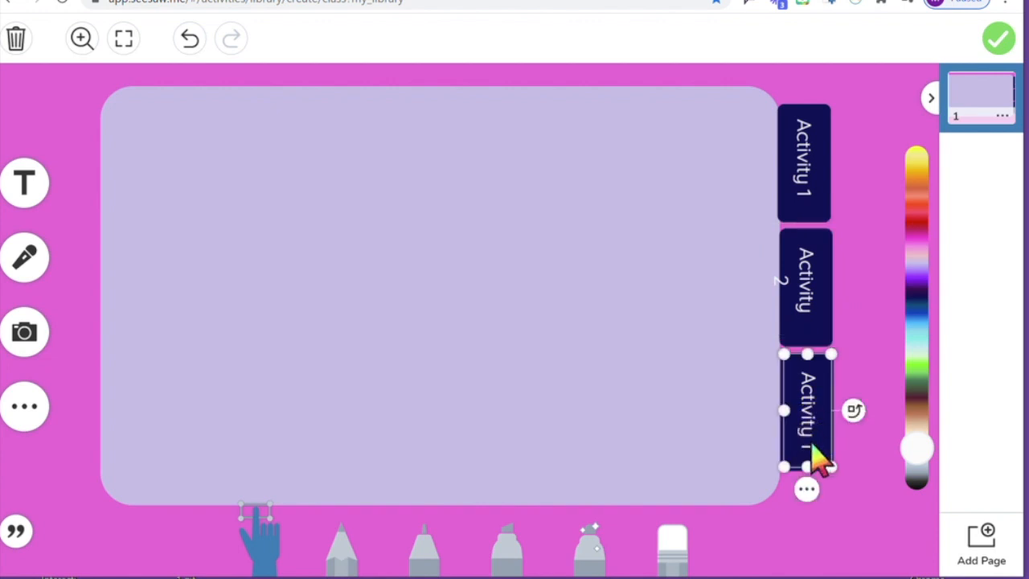
click(811, 449)
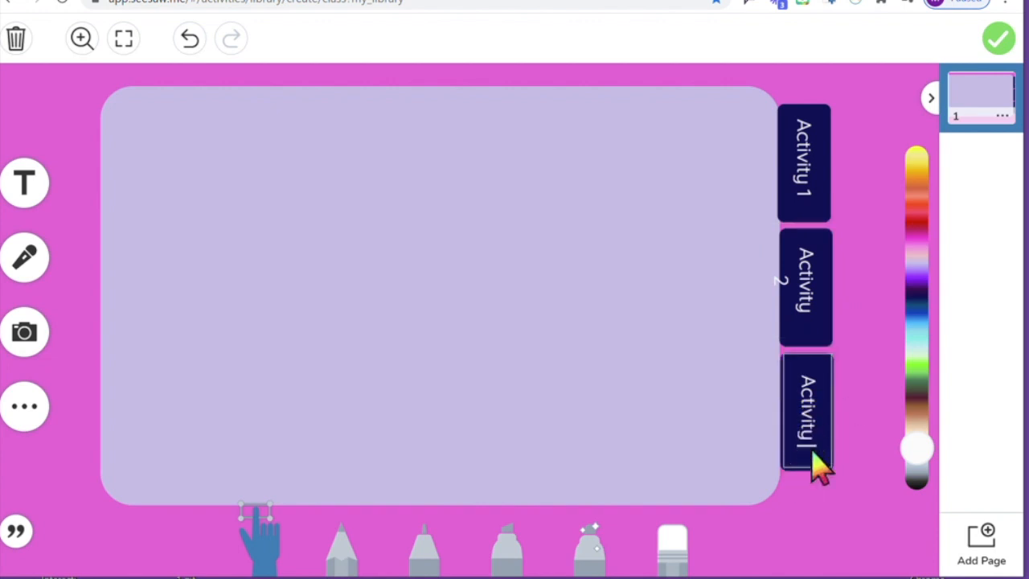
text(3)
Lengthen the "Activity 2" and "Activity 3" text boxes so each label fits on one line.
click(804, 282)
drag(797, 330, 801, 345)
click(809, 399)
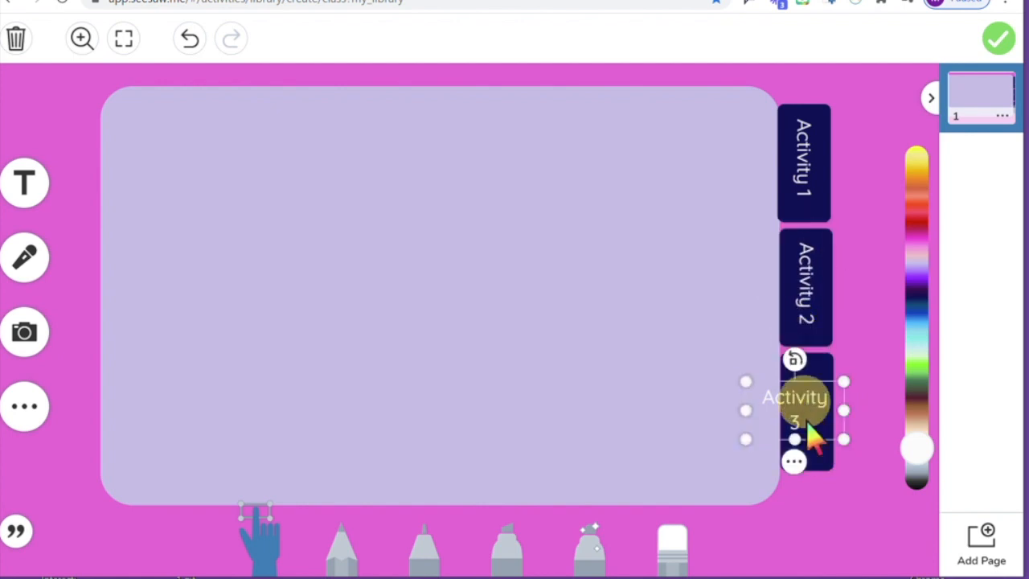
drag(845, 410, 848, 410)
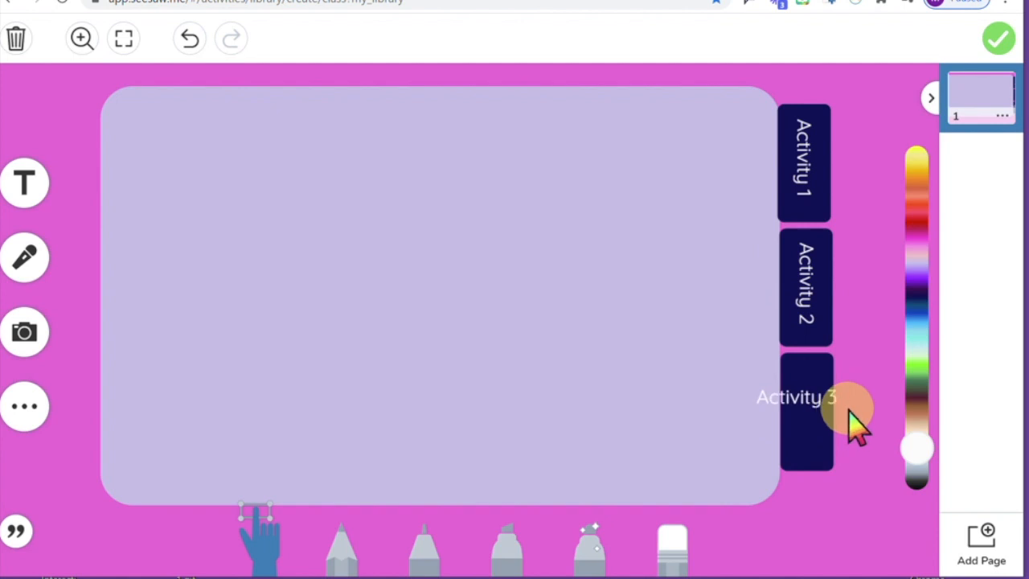
Rotate the "Activity 3" label so it reads downward and centre it on the bottom tab.
click(817, 395)
click(809, 404)
click(793, 442)
click(794, 353)
click(750, 398)
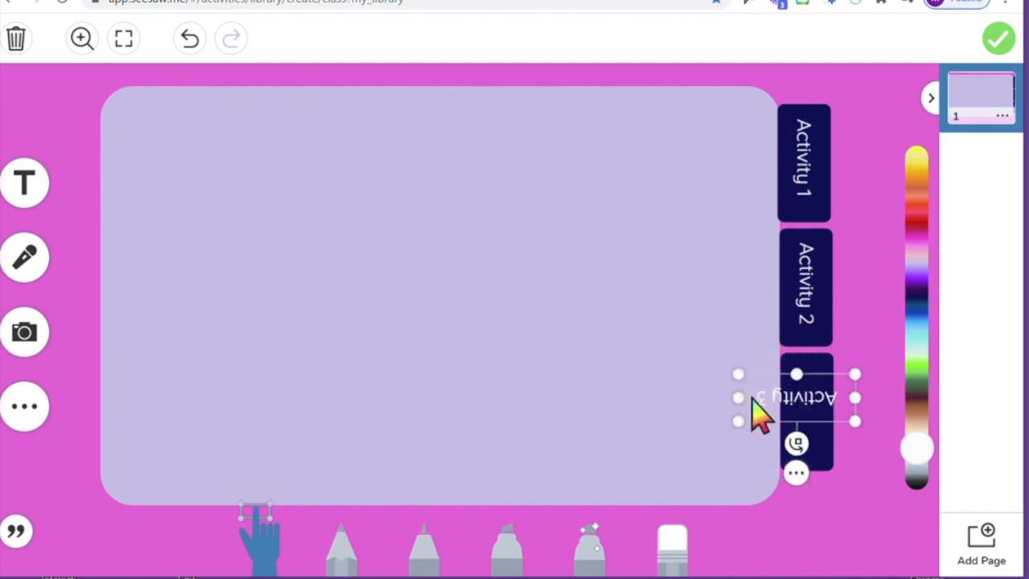
click(796, 444)
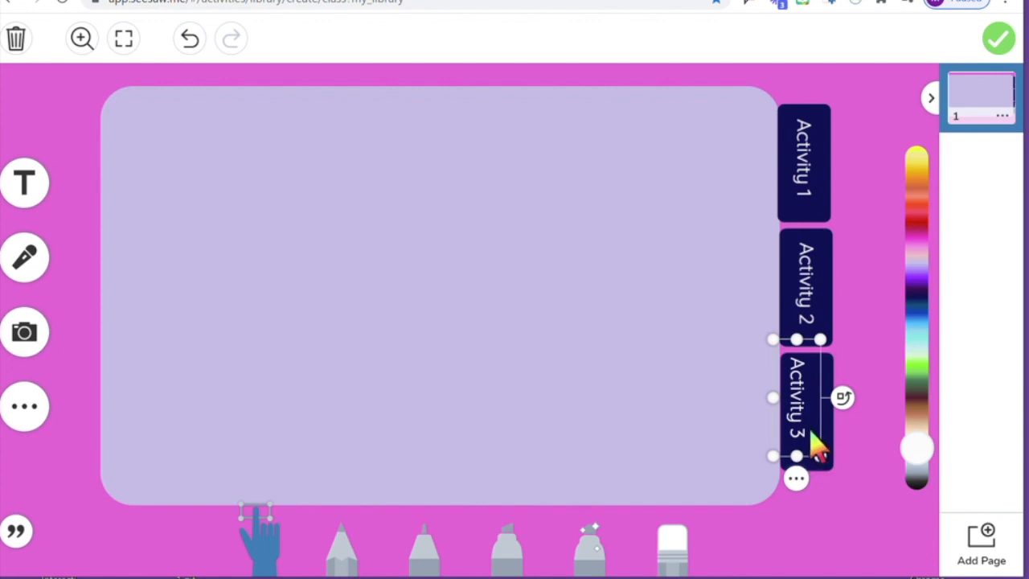
click(818, 436)
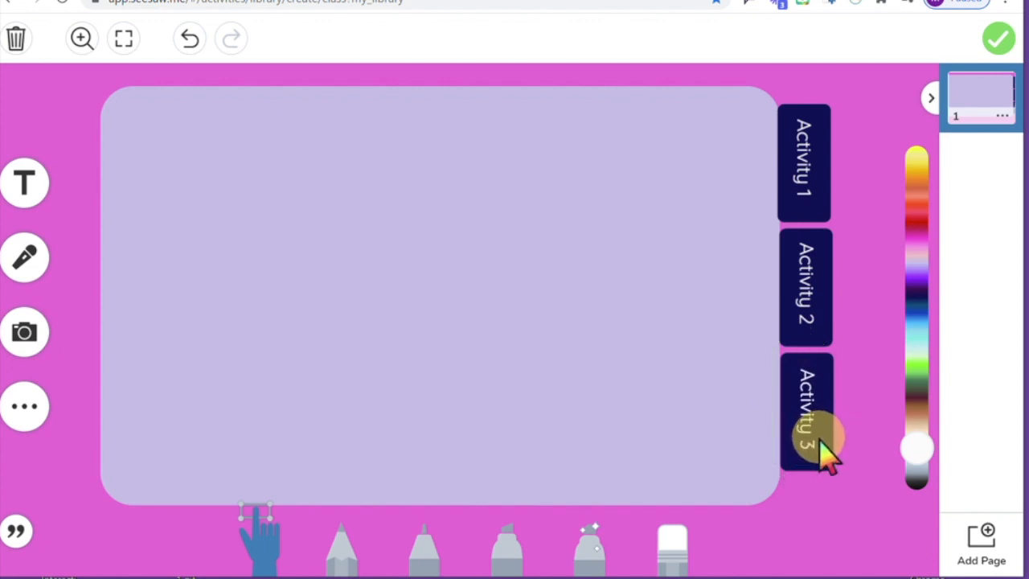
click(820, 439)
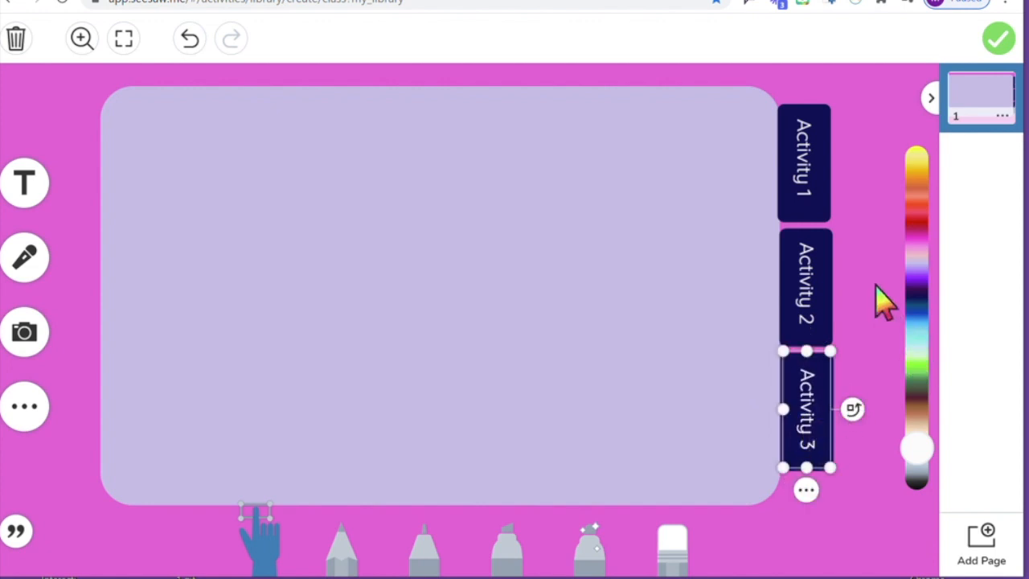
click(472, 272)
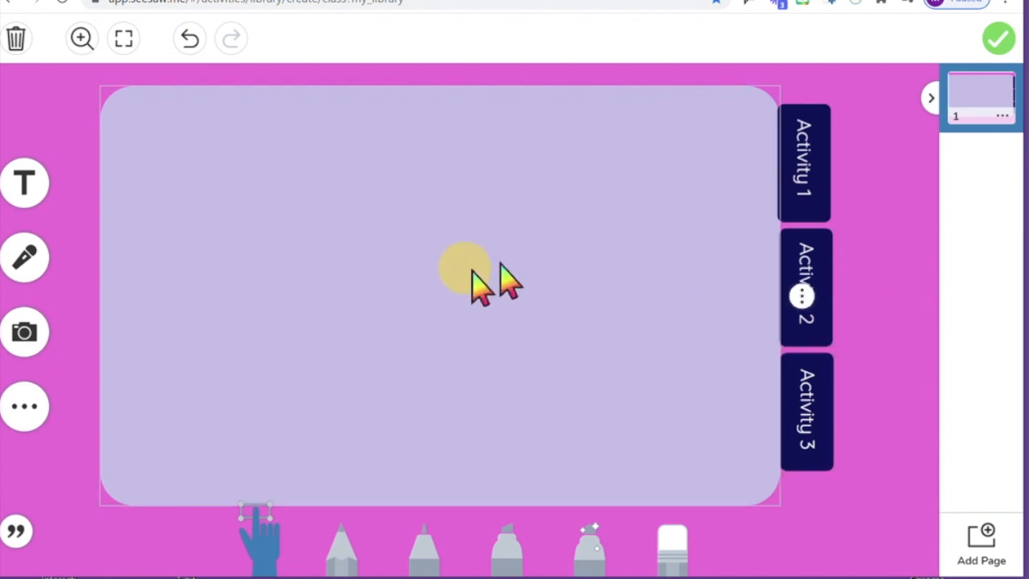
click(808, 202)
click(807, 322)
click(811, 421)
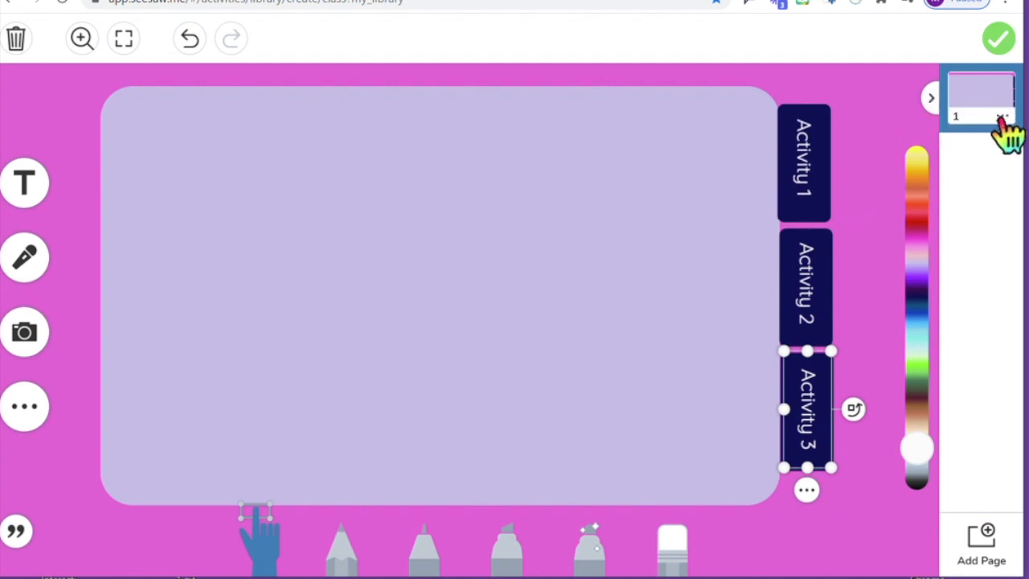
Duplicate the finished tab page twice to make pages 2 and 3.
click(1002, 117)
click(993, 153)
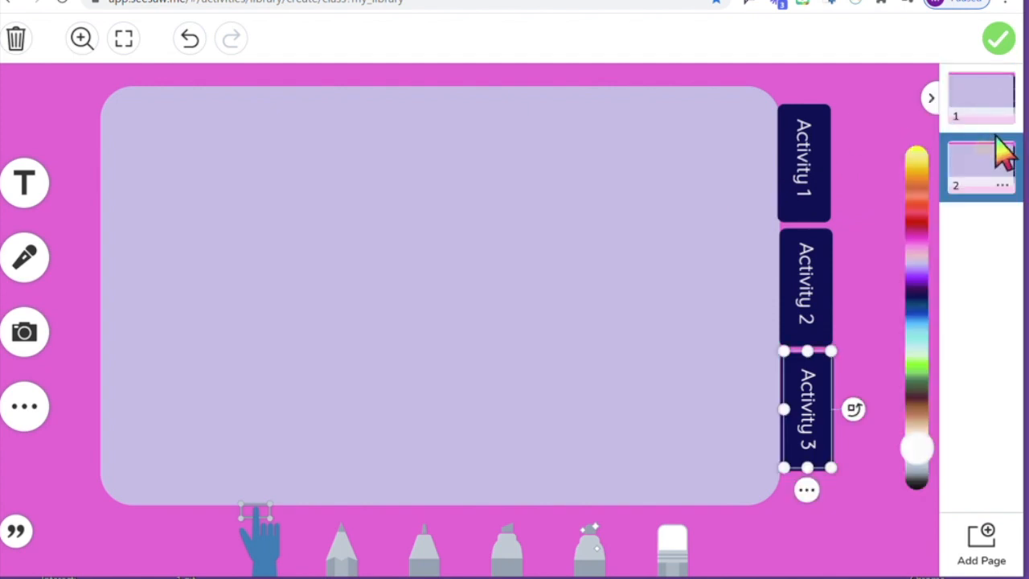
click(1002, 187)
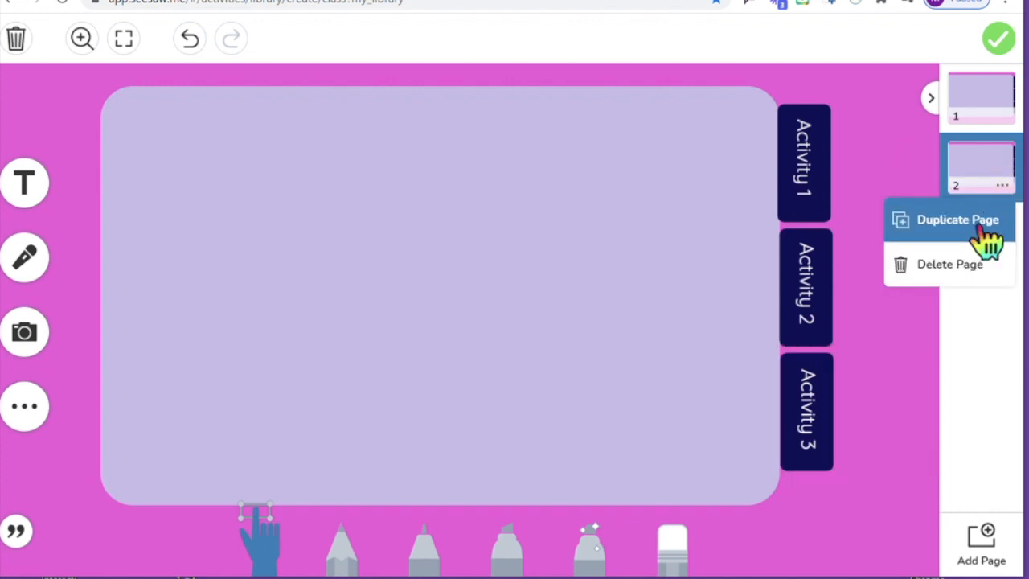
click(984, 220)
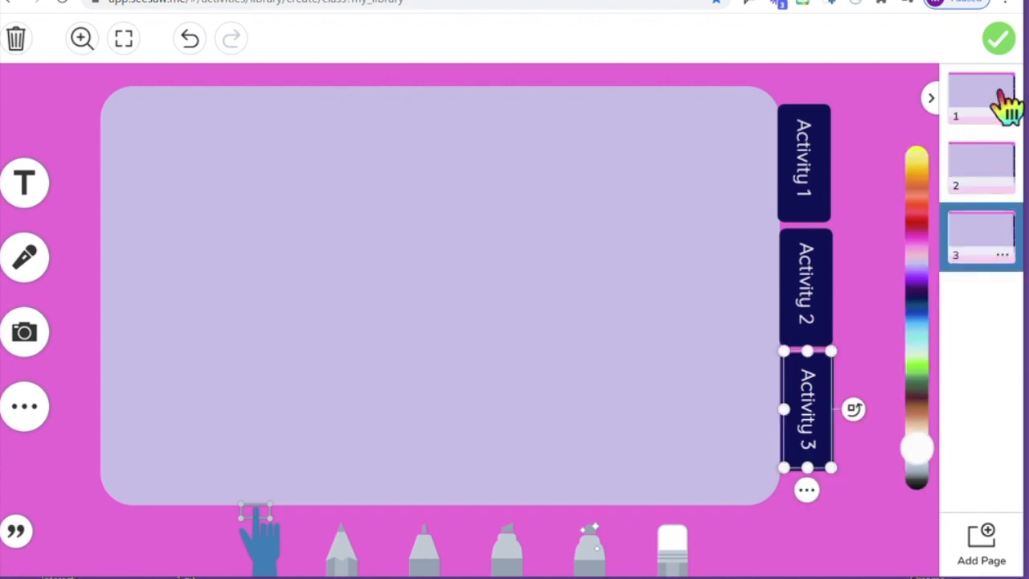
Return to page 1 and link its "Activity 2" label to Page 2.
click(982, 187)
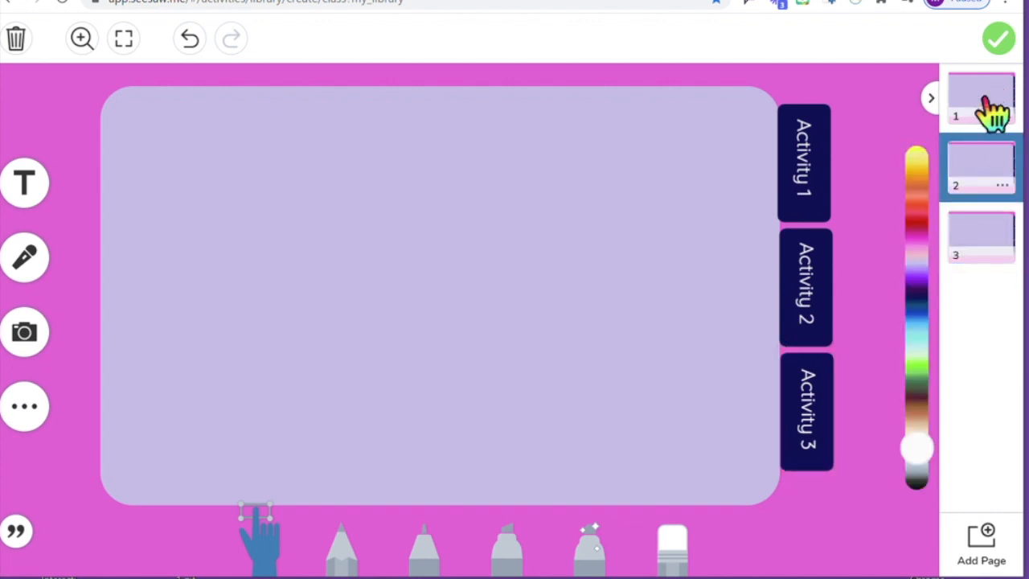
click(984, 100)
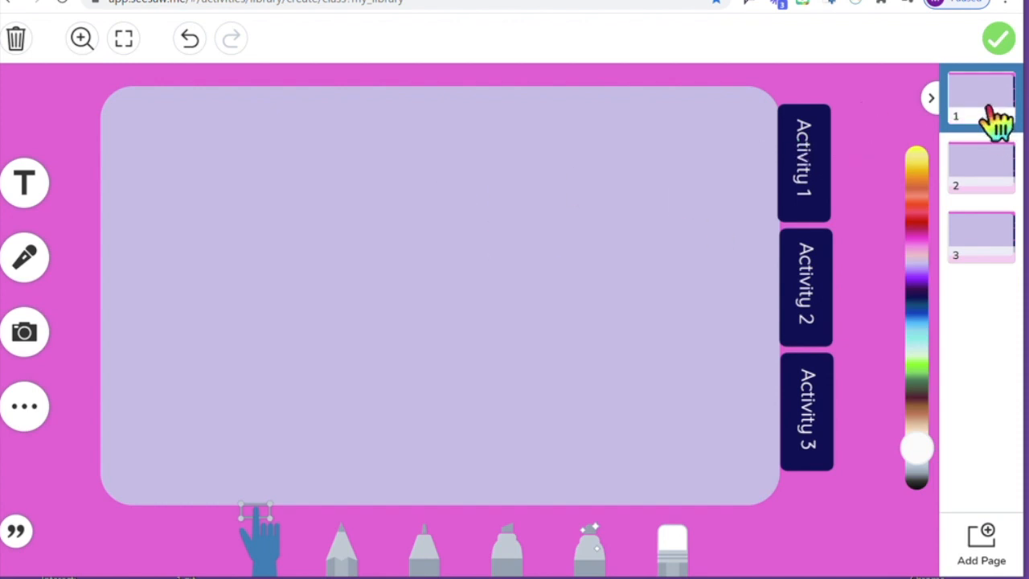
click(811, 278)
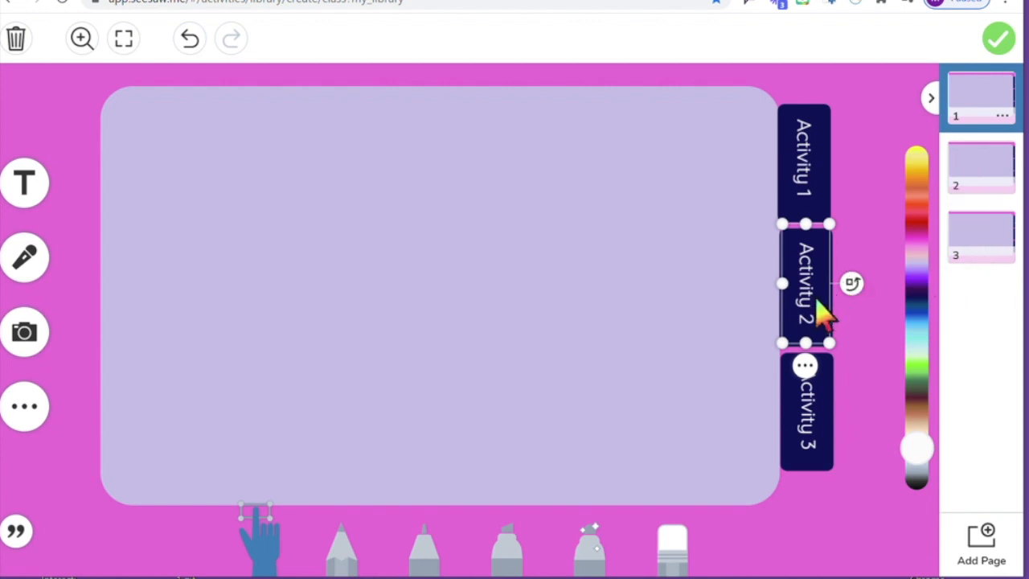
click(805, 366)
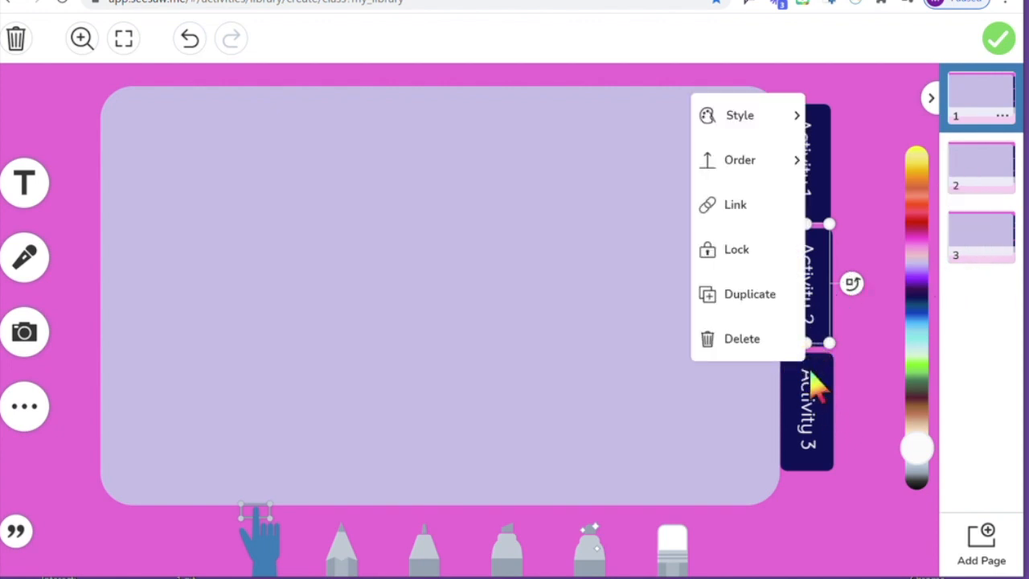
click(759, 213)
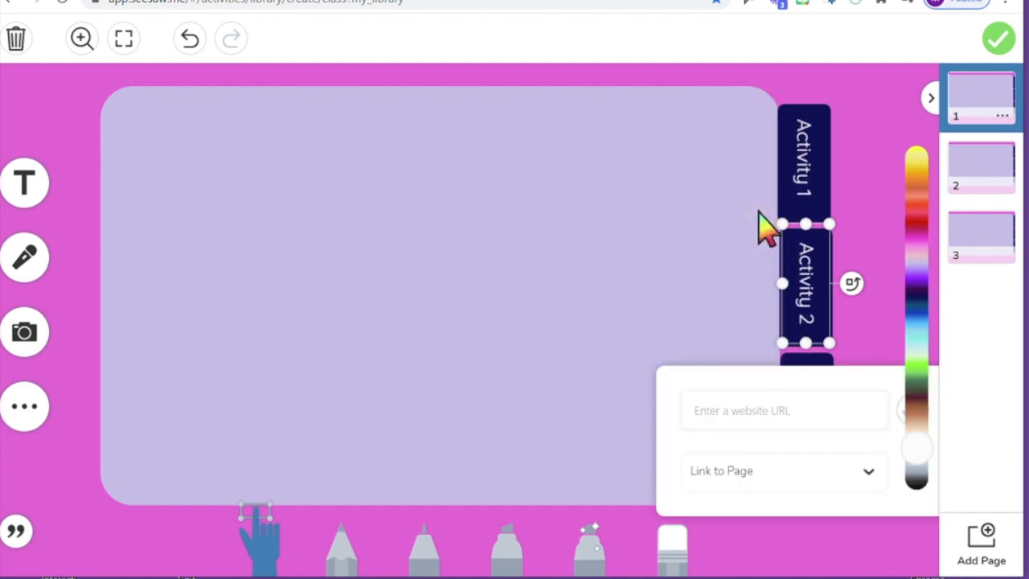
click(770, 476)
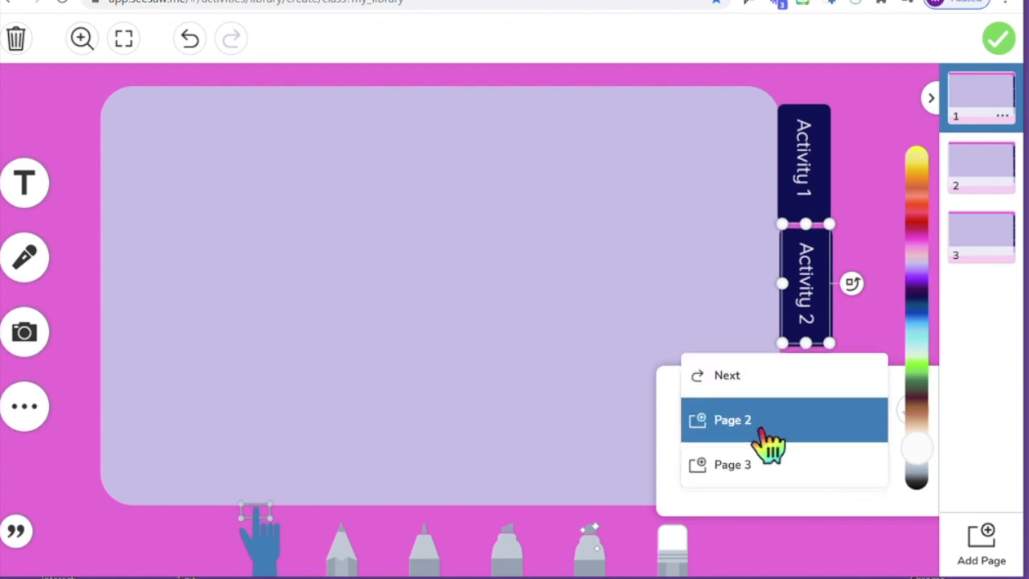
click(767, 441)
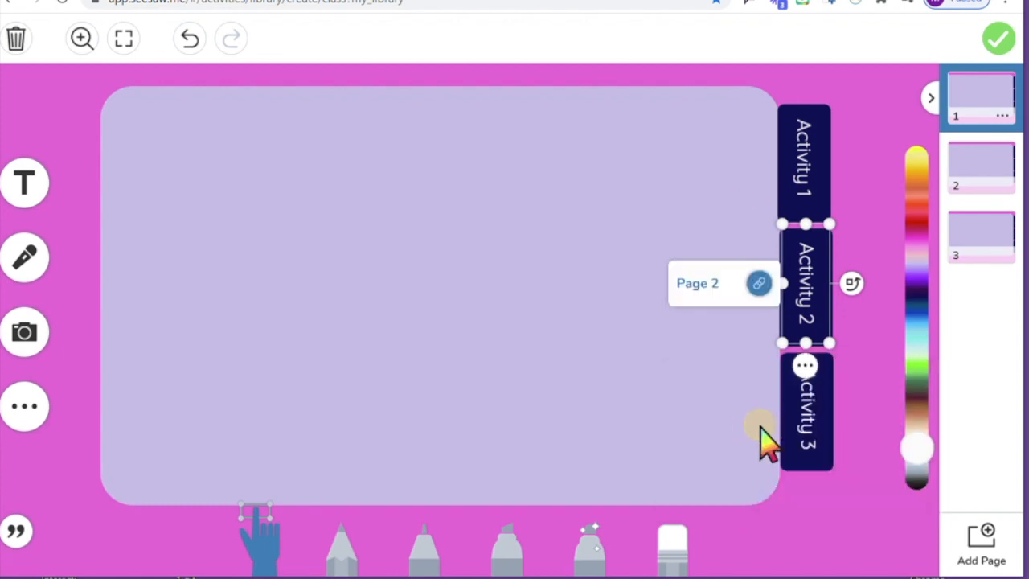
Link the "Activity 3" label on page 1 to Page 3.
click(809, 444)
click(806, 490)
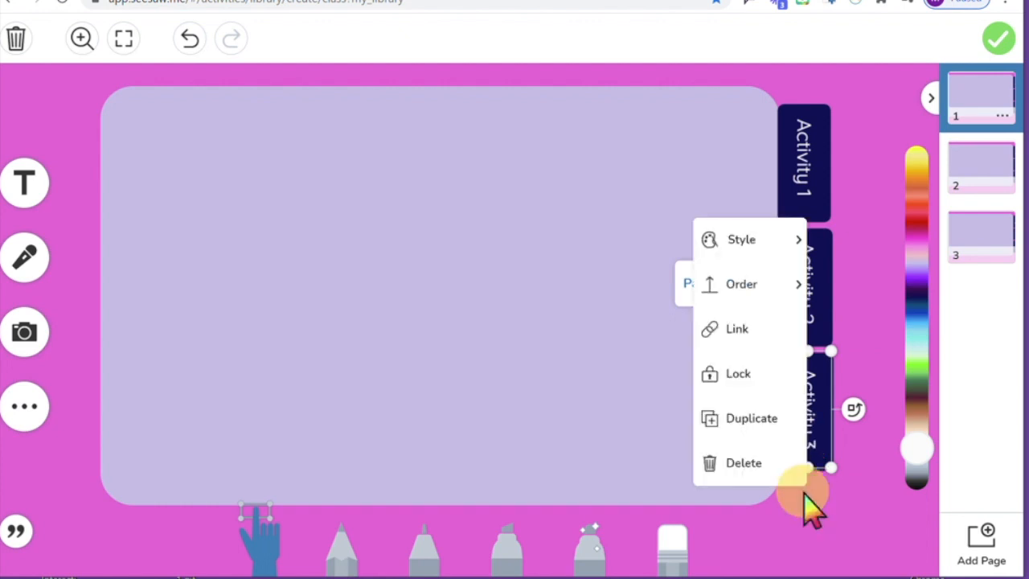
click(738, 338)
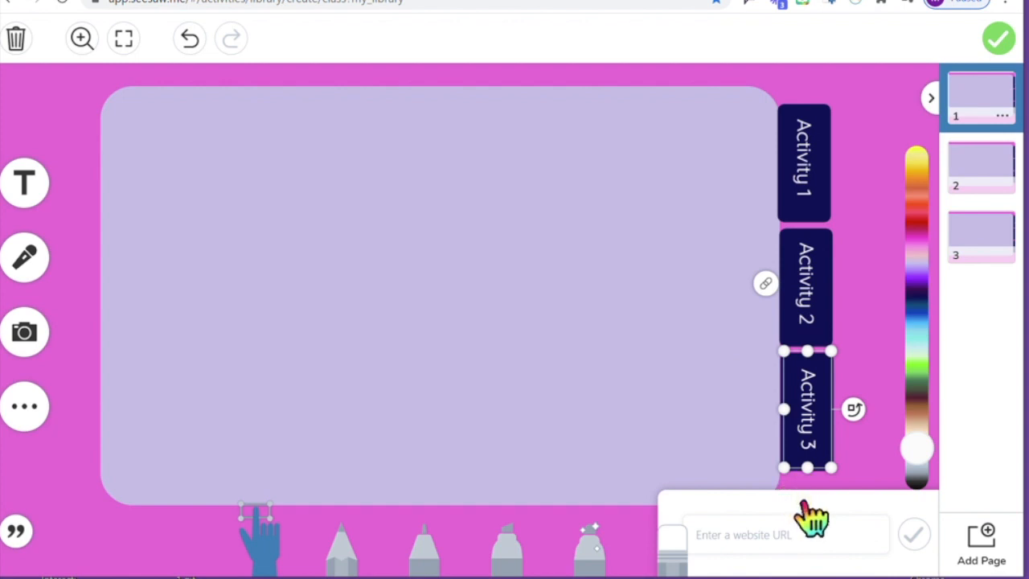
key(Down)
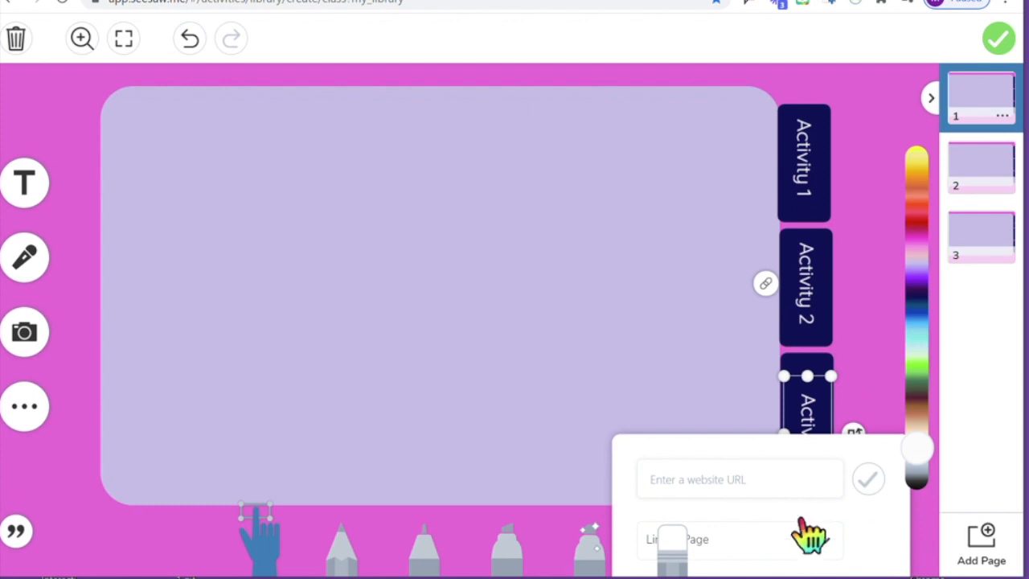
click(820, 553)
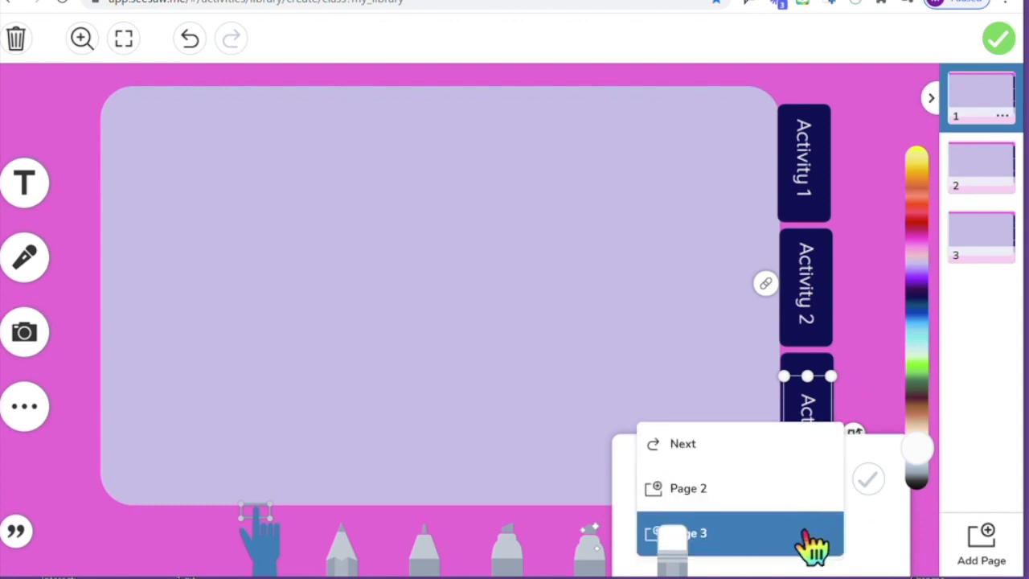
click(813, 550)
Move the displaced "Activity 3" label back up so it is centred on the bottom tab.
click(807, 391)
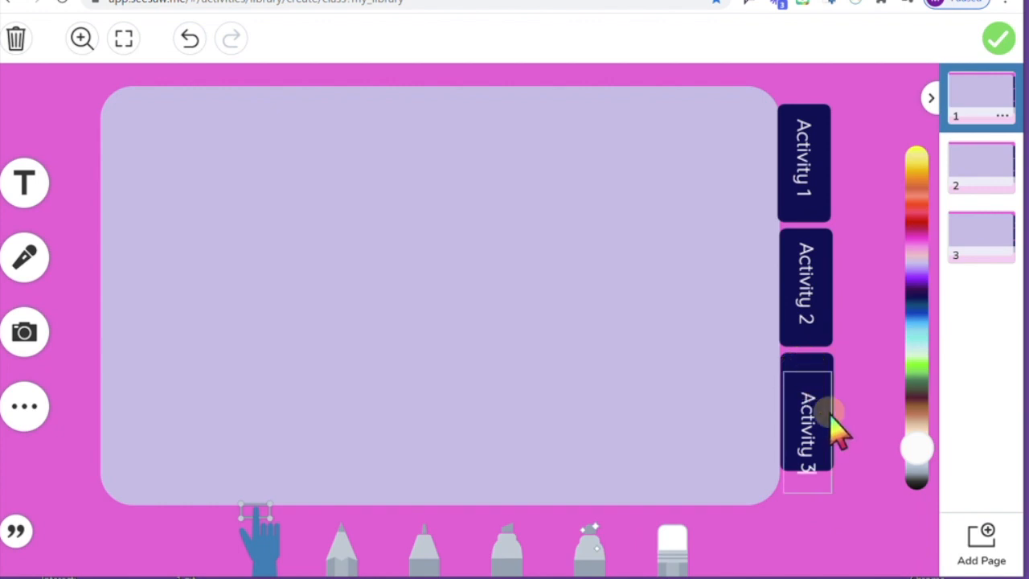
click(842, 494)
drag(811, 479, 809, 450)
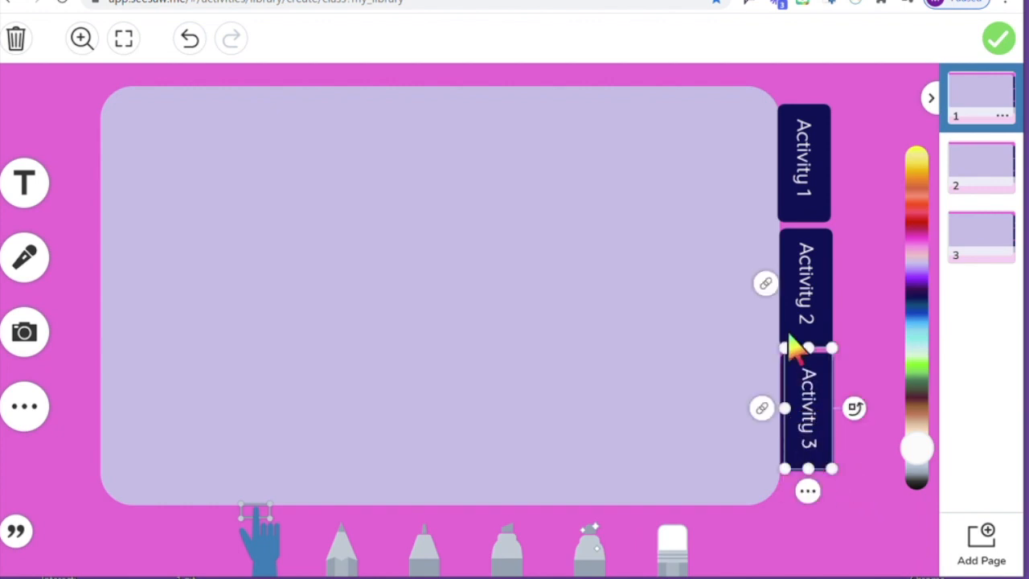
Lock the linked "Activity 3" and "Activity 2" labels in place on page 1.
click(808, 490)
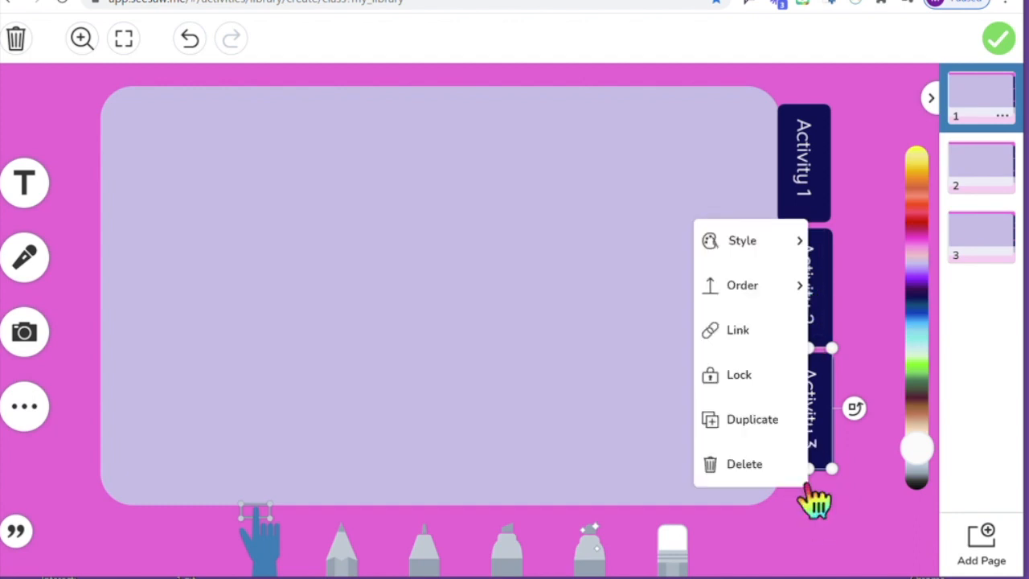
click(764, 377)
click(811, 306)
click(807, 363)
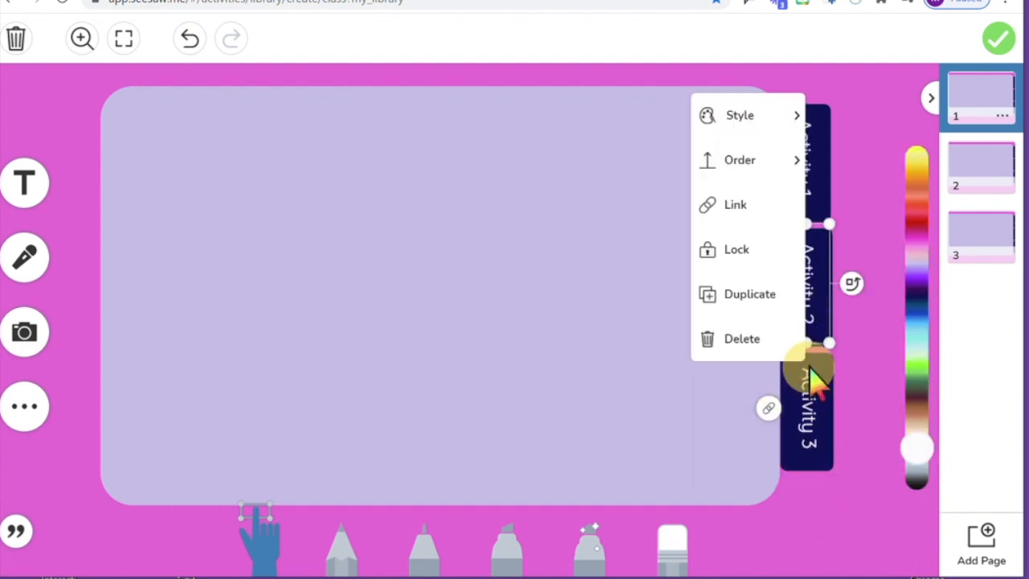
click(764, 256)
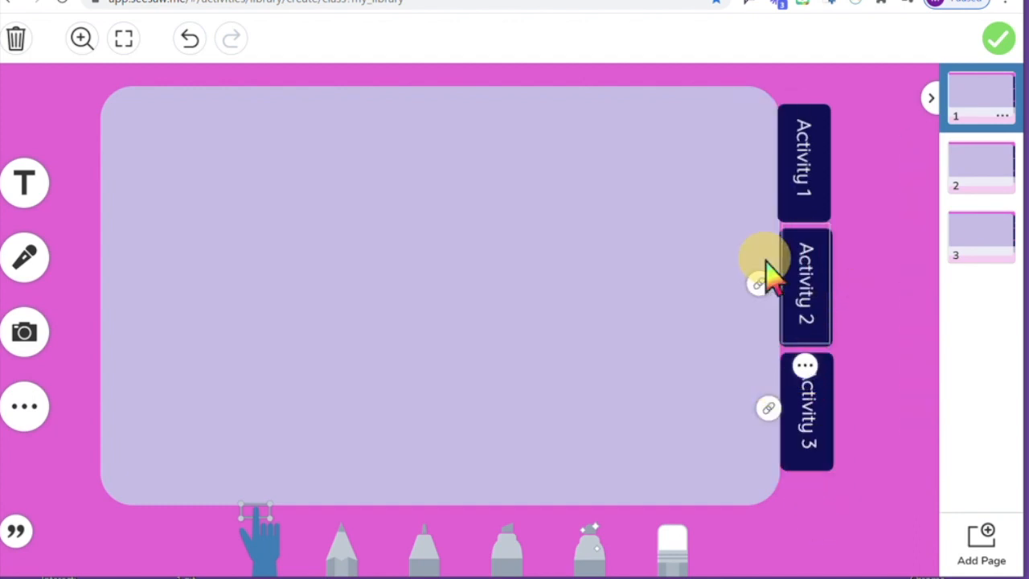
Open page 2 and link its "Activity 1" label to Page 1.
click(999, 177)
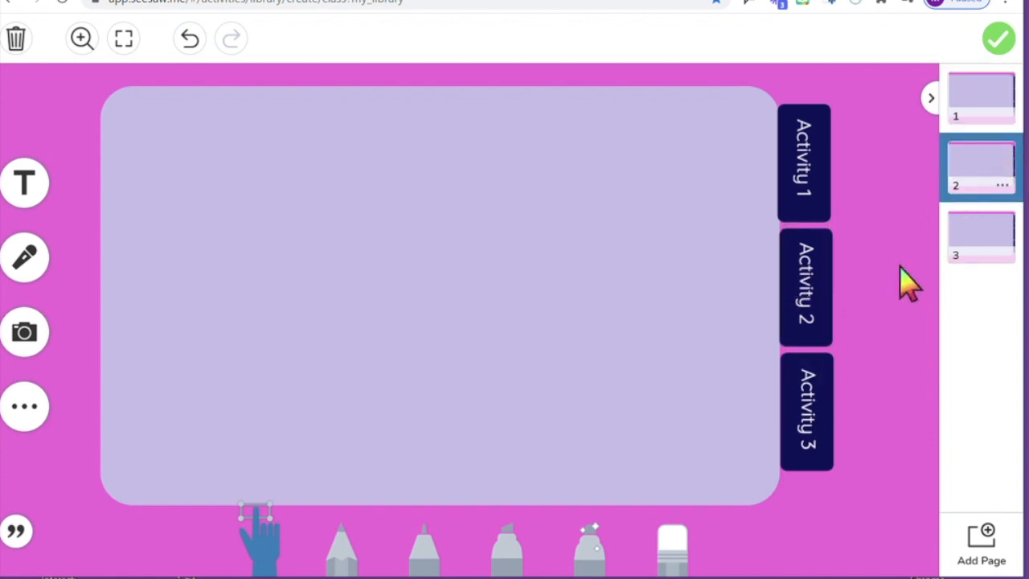
click(811, 201)
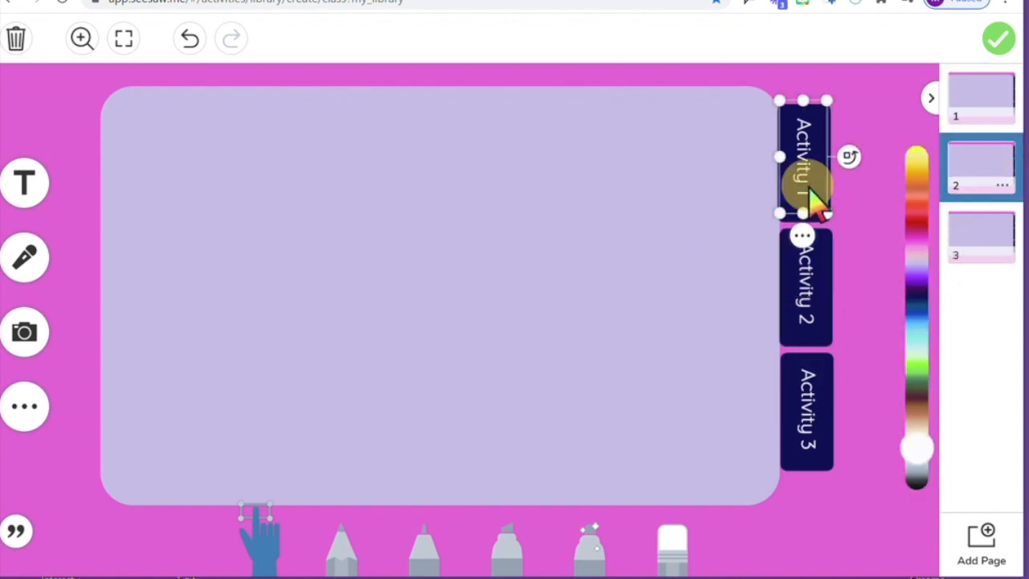
click(802, 235)
click(795, 245)
click(769, 336)
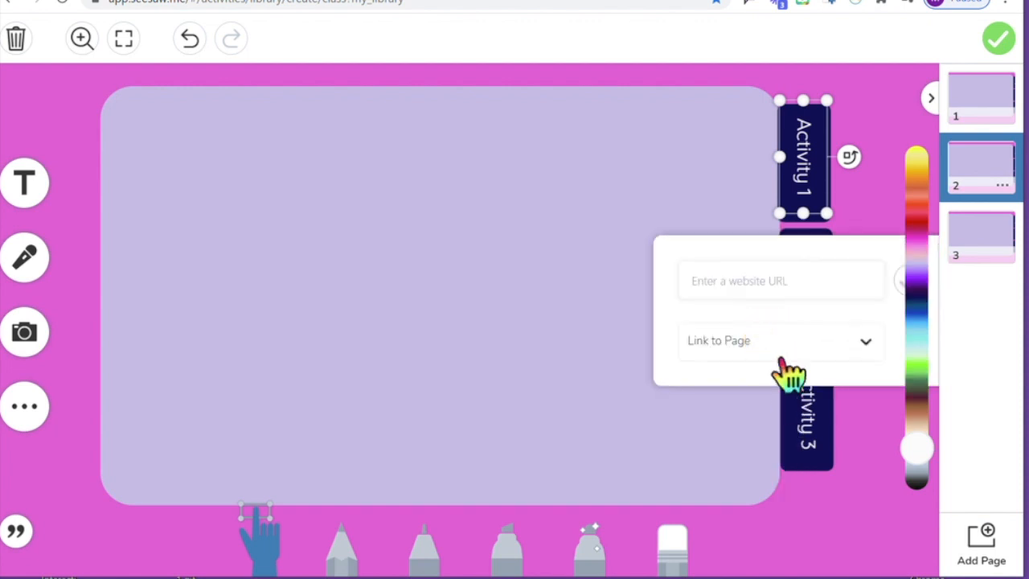
click(786, 345)
click(783, 476)
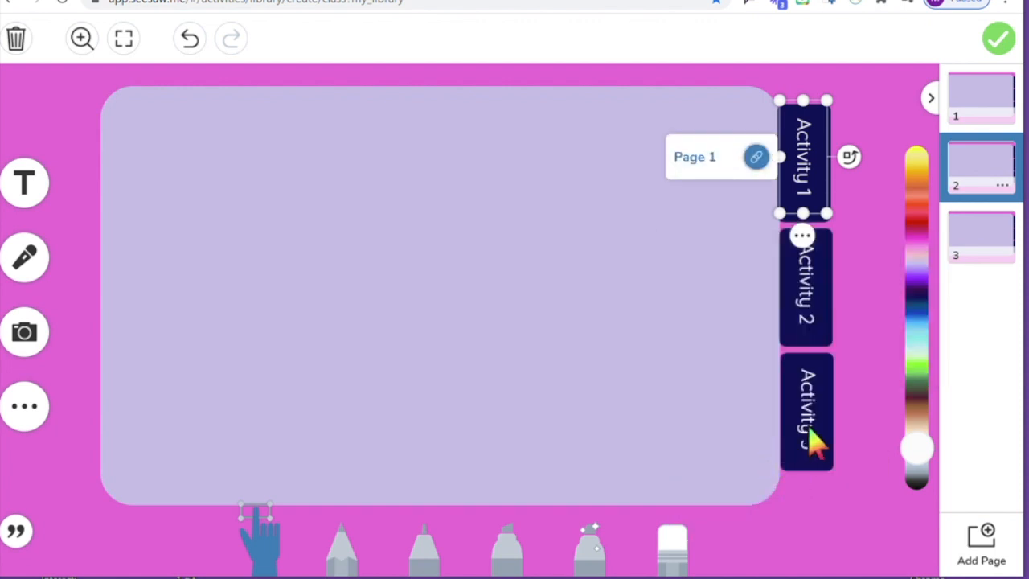
Link the "Activity 3" label on page 2 to Page 3.
click(808, 457)
click(804, 482)
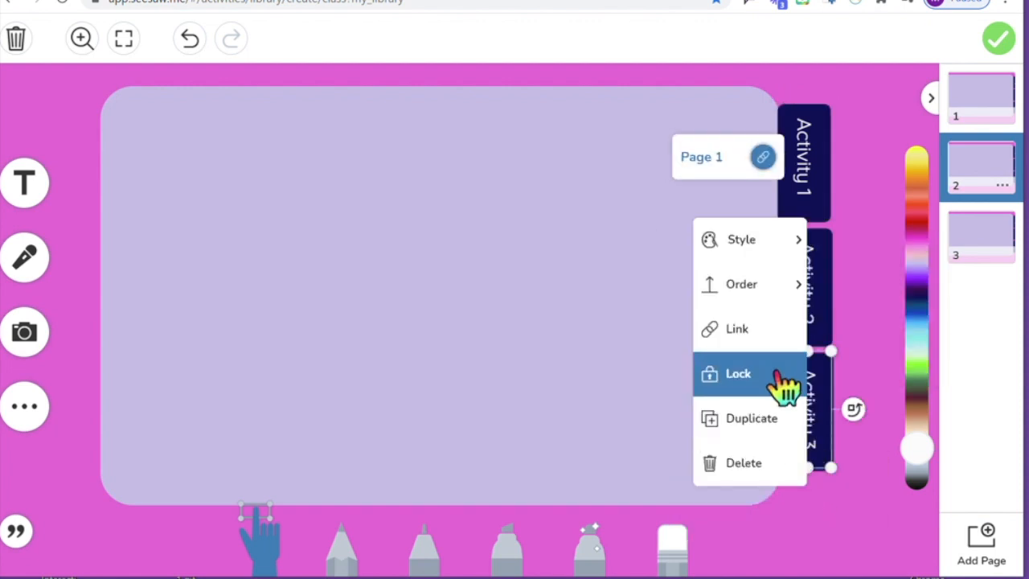
click(778, 336)
click(789, 505)
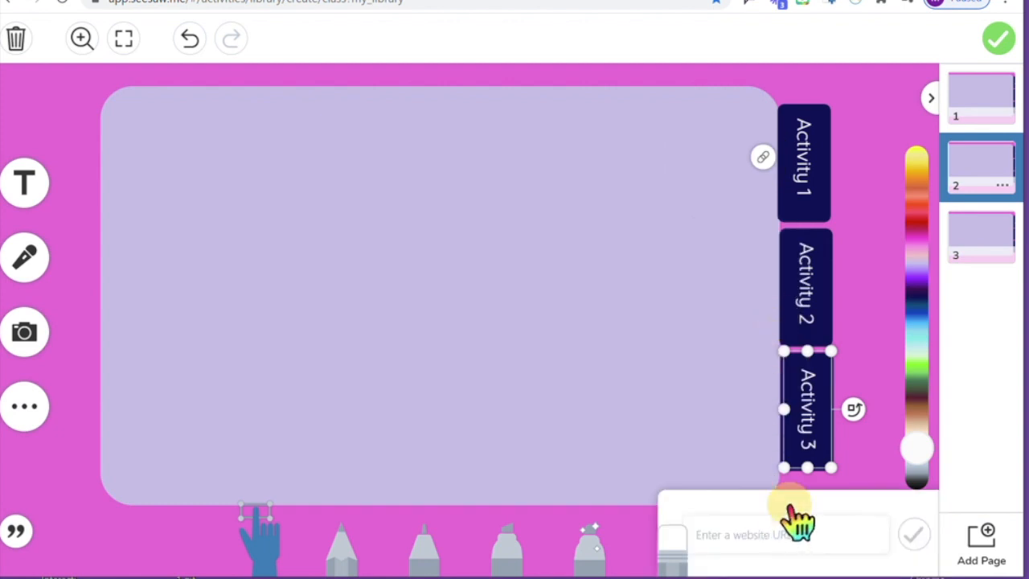
click(793, 568)
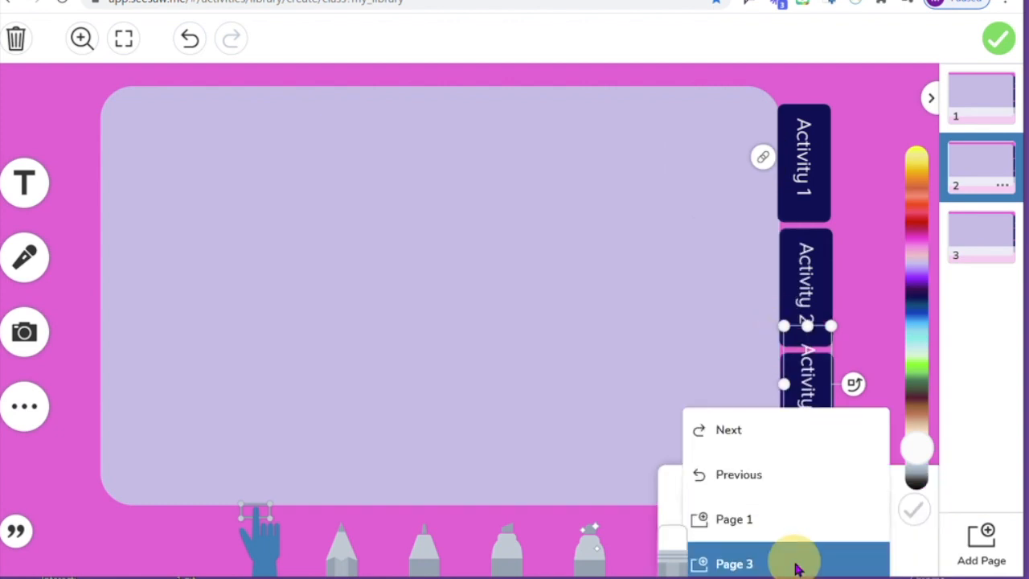
click(793, 563)
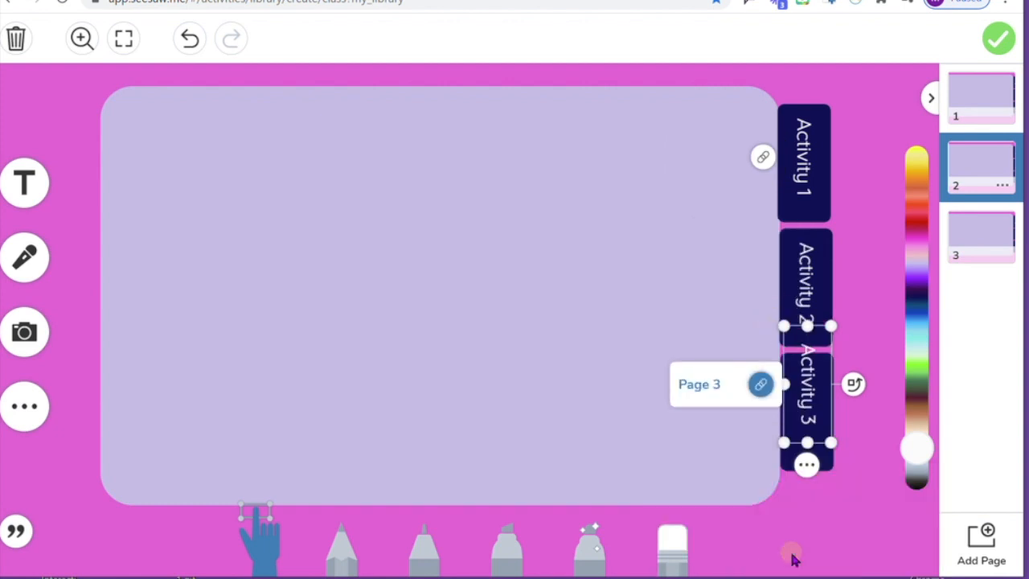
Move the displaced "Activity 3" label on page 2 back down so it is centred on the bottom tab.
click(811, 433)
click(810, 436)
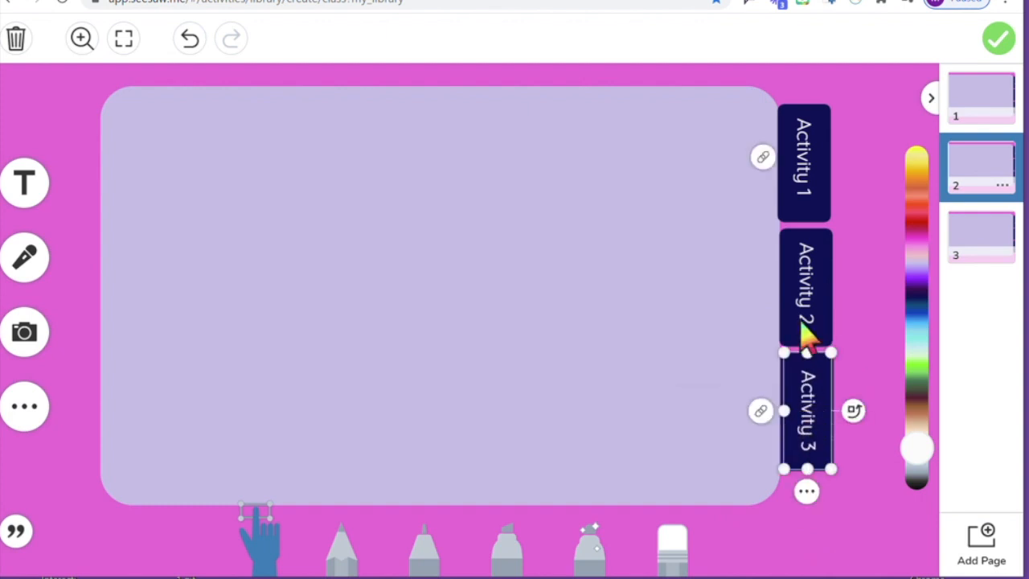
click(806, 325)
Lock the linked "Activity 3" and "Activity 1" labels in place on page 2.
click(809, 429)
click(807, 491)
click(800, 376)
click(809, 212)
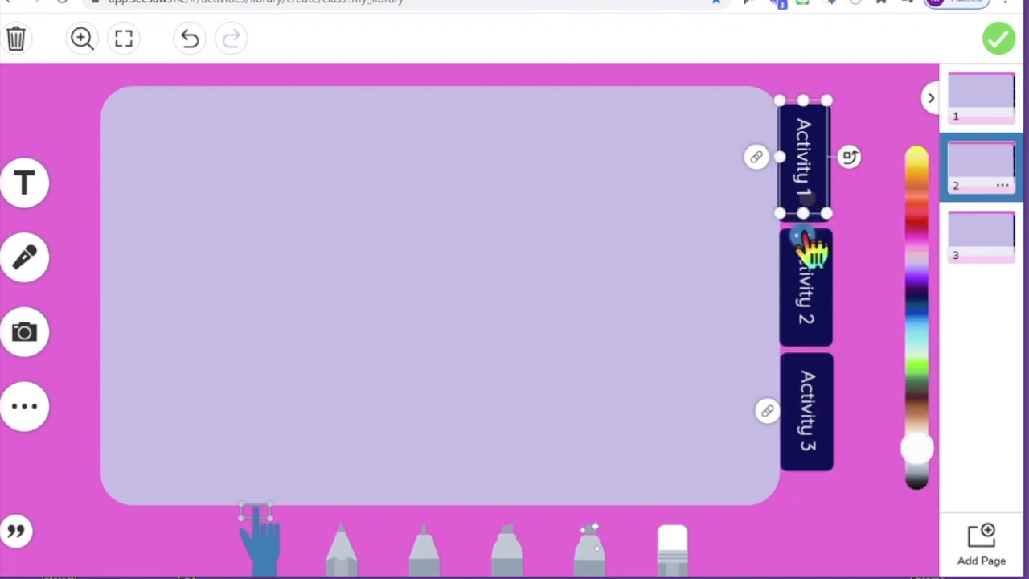
click(807, 240)
click(792, 378)
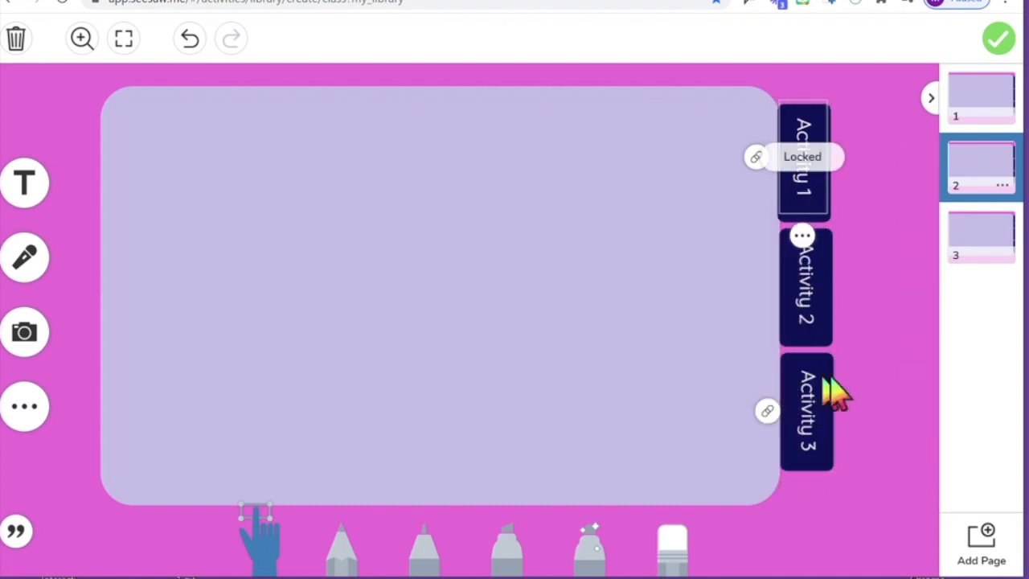
Open page 3, link its "Activity 1" label to Page 1 and lock the label in place.
click(969, 241)
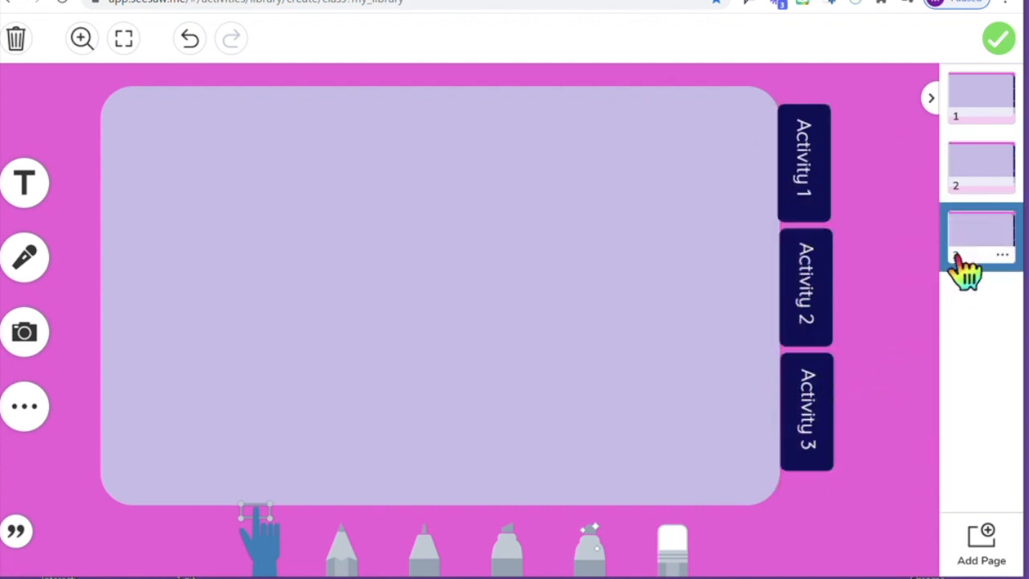
click(809, 207)
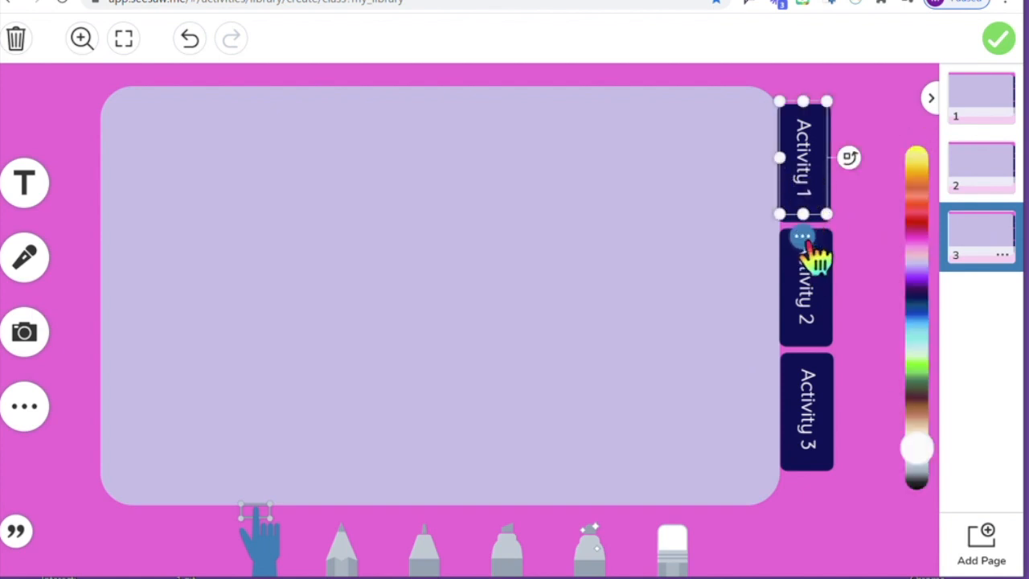
click(803, 237)
click(767, 354)
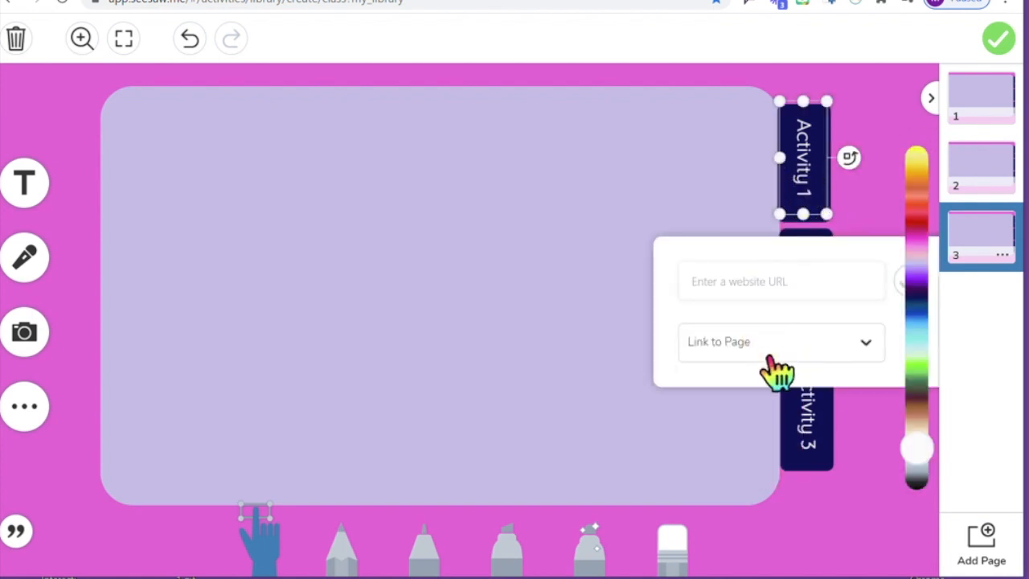
click(774, 348)
click(784, 438)
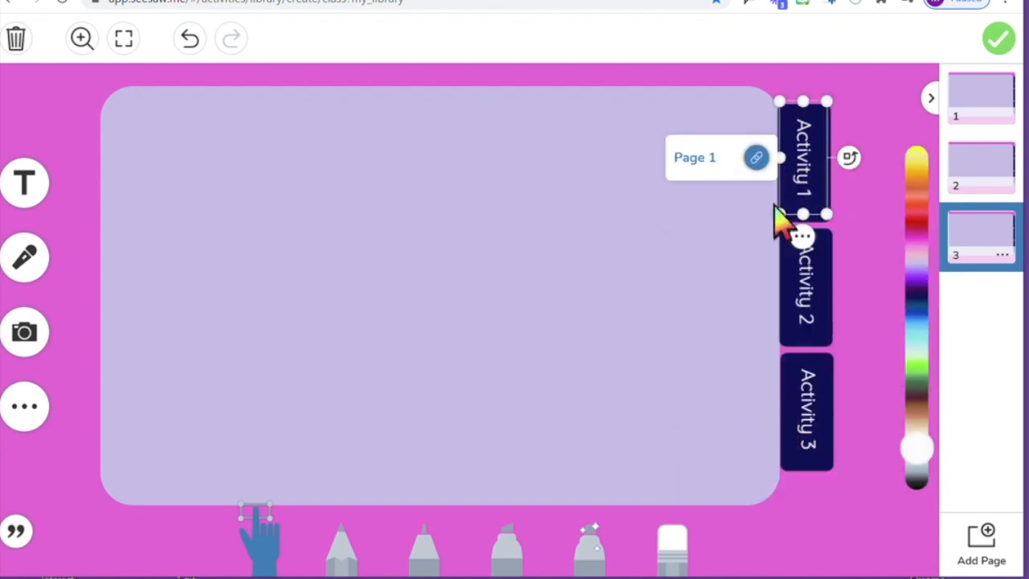
click(804, 240)
click(767, 390)
Link the "Activity 2" label on page 3 to Page 2 and lock it in place.
click(804, 336)
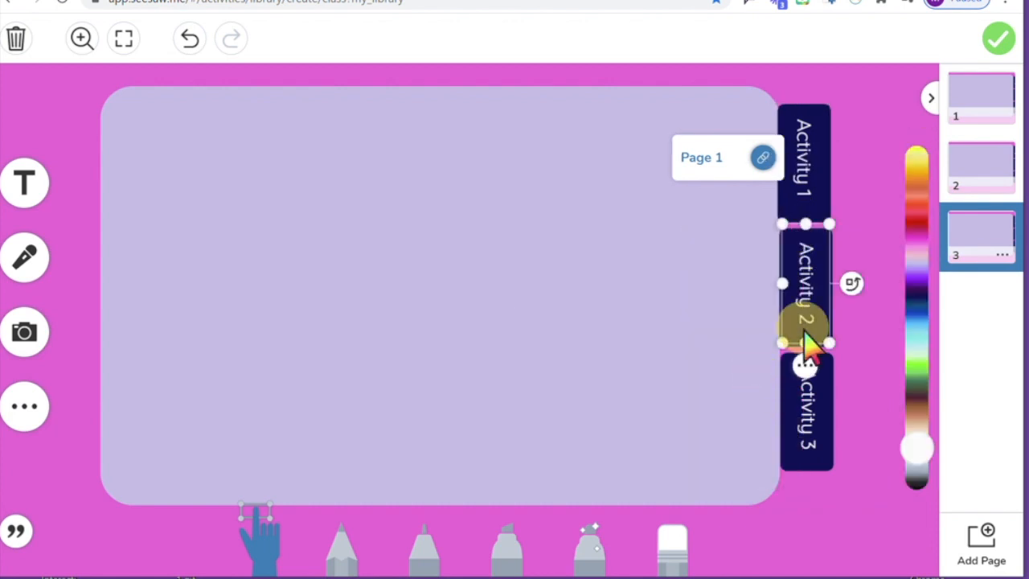
click(805, 367)
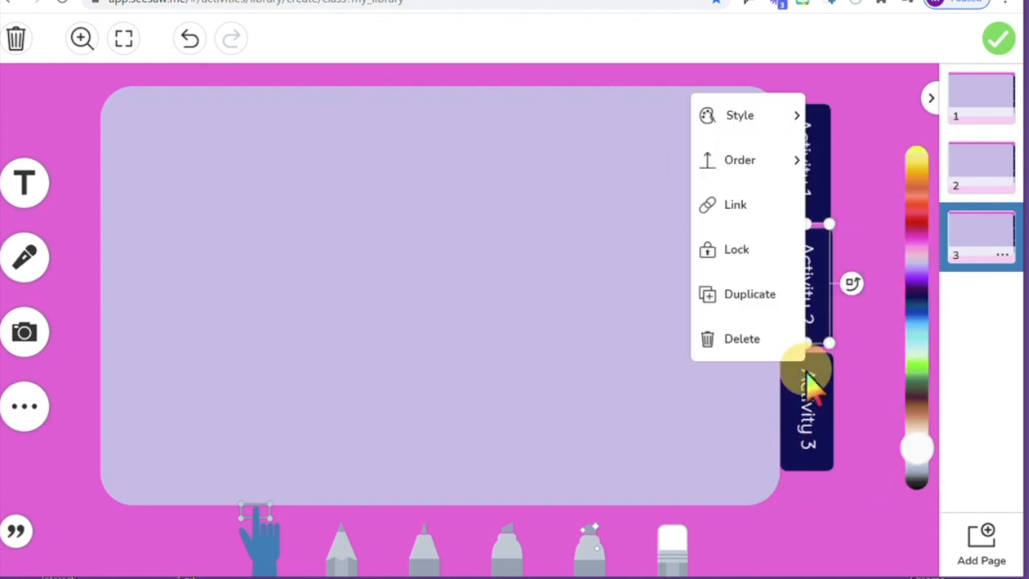
click(764, 205)
click(764, 471)
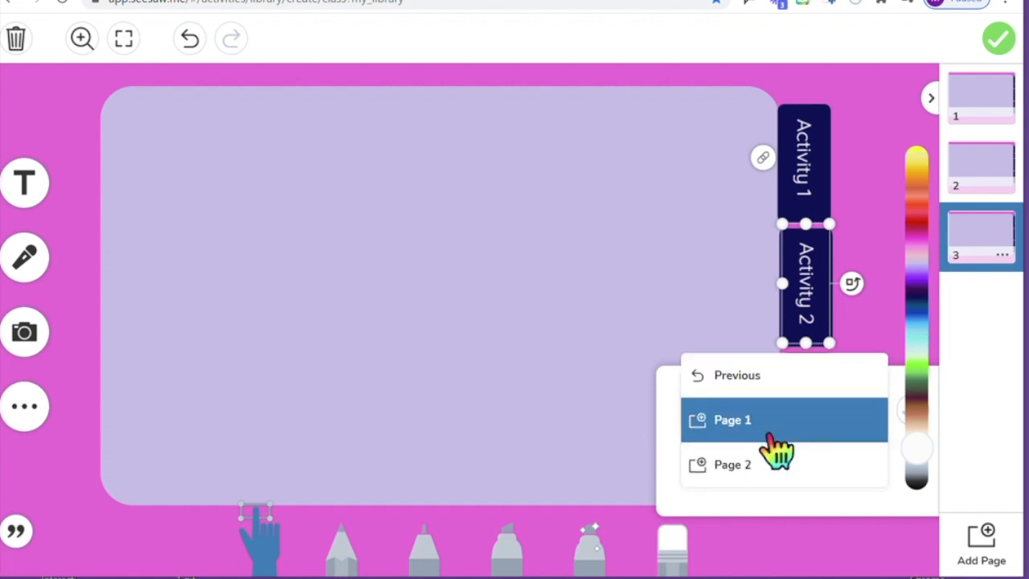
click(771, 472)
click(806, 368)
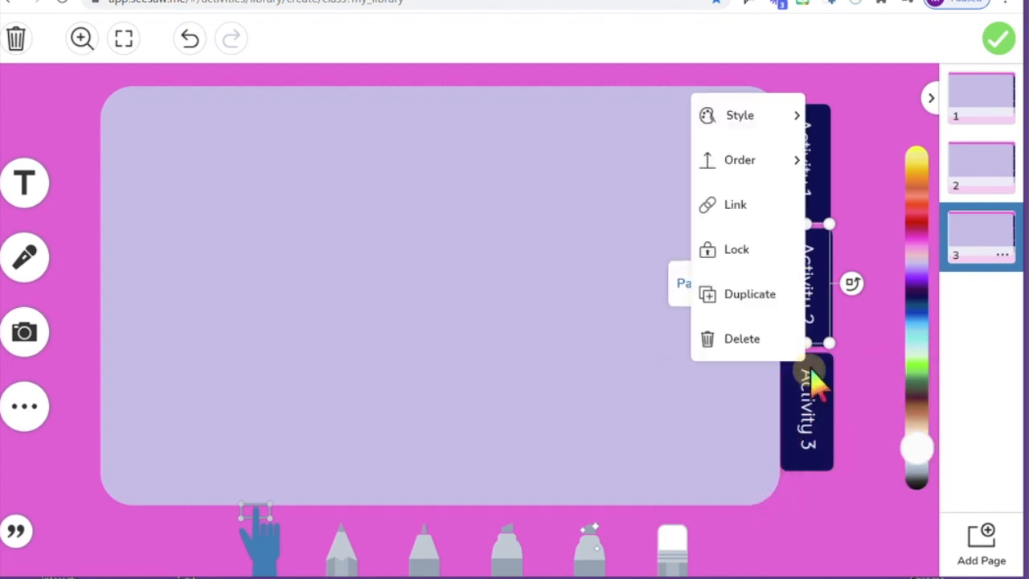
click(784, 256)
Go through pages 1, 2 and 3 to check the links on the side-tab labels of each page.
click(960, 169)
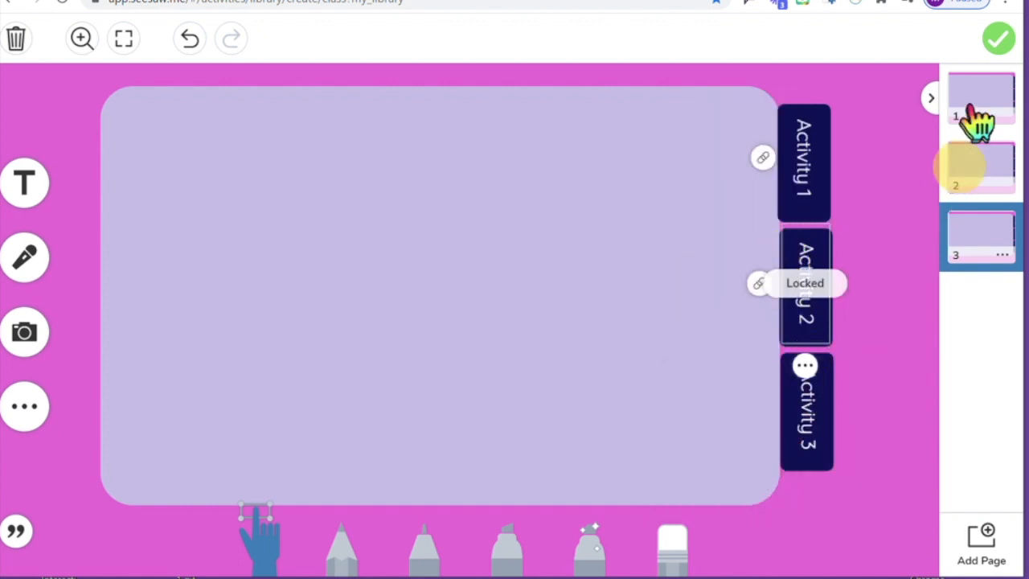
click(976, 112)
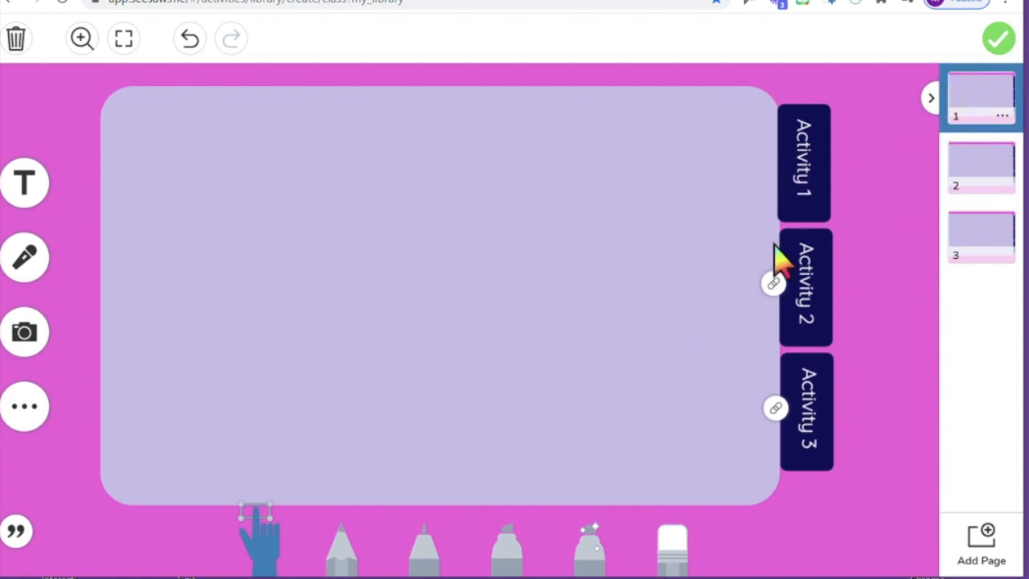
click(995, 179)
click(997, 242)
click(999, 108)
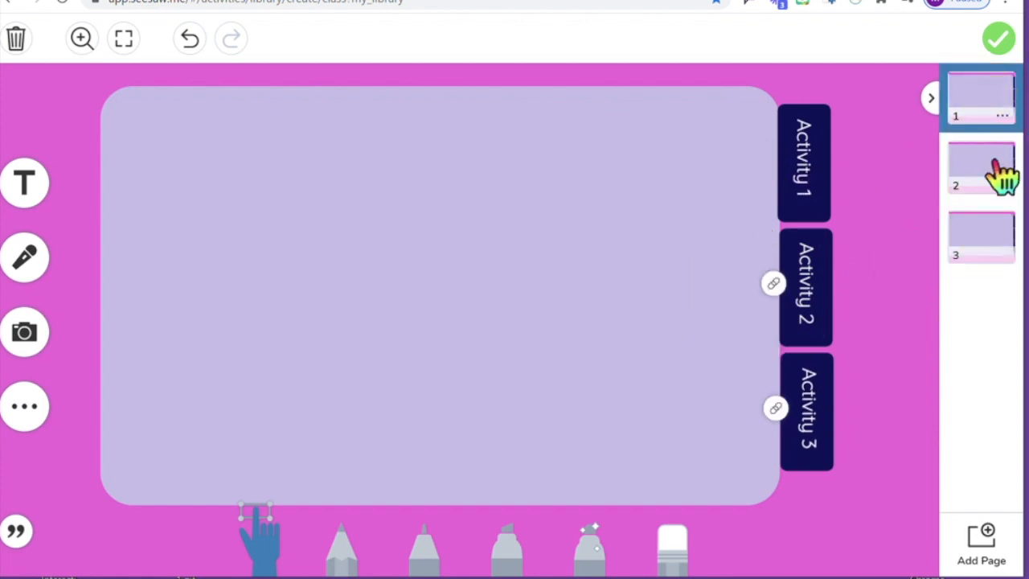
click(994, 172)
click(992, 241)
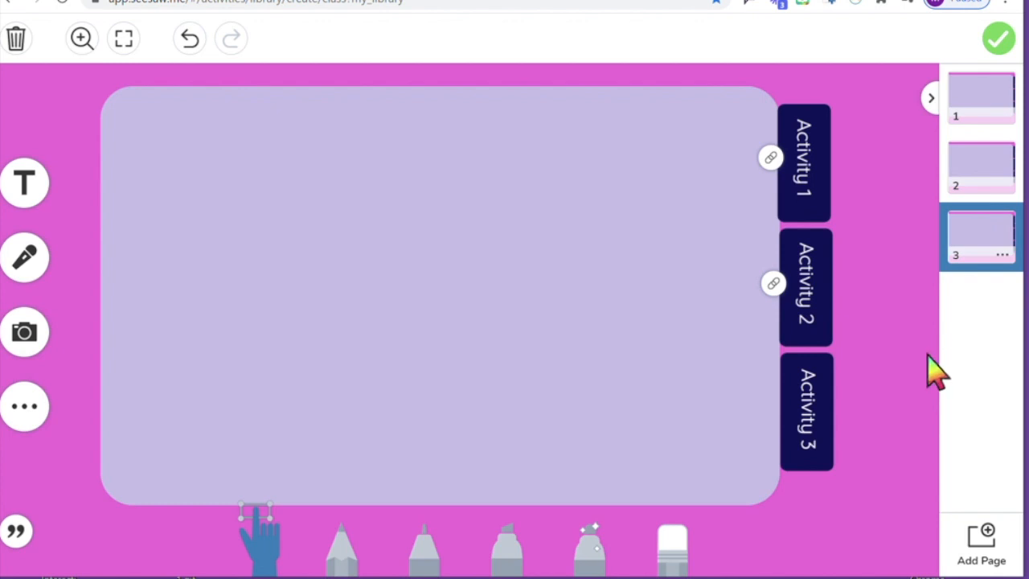